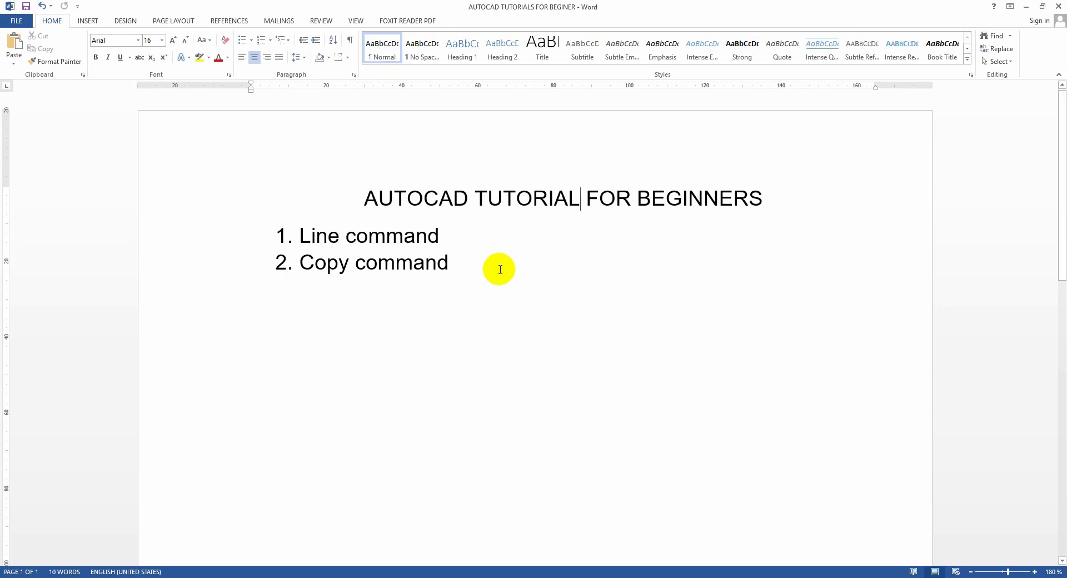
Highlight the 'Copy command' item in the Word outline, then return to the AutoCAD drawing
click(371, 571)
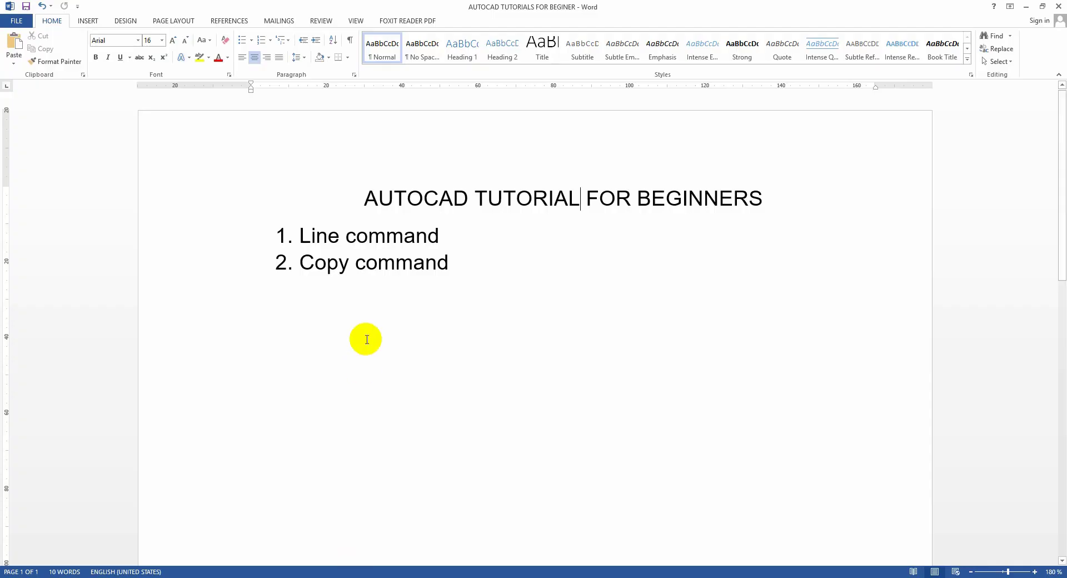
drag(299, 262, 476, 278)
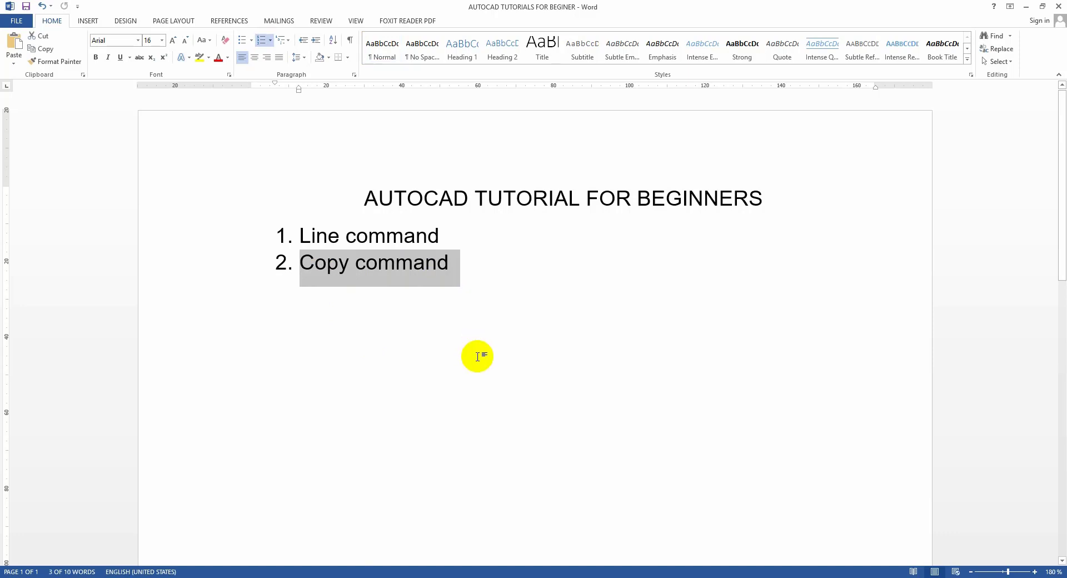
click(415, 568)
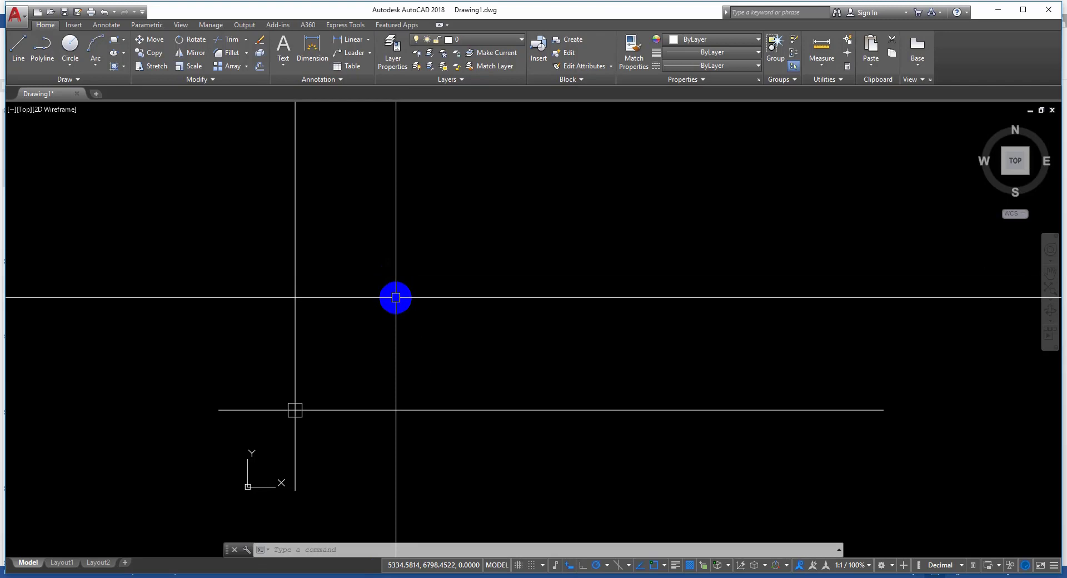
scroll(390, 334, up, 2)
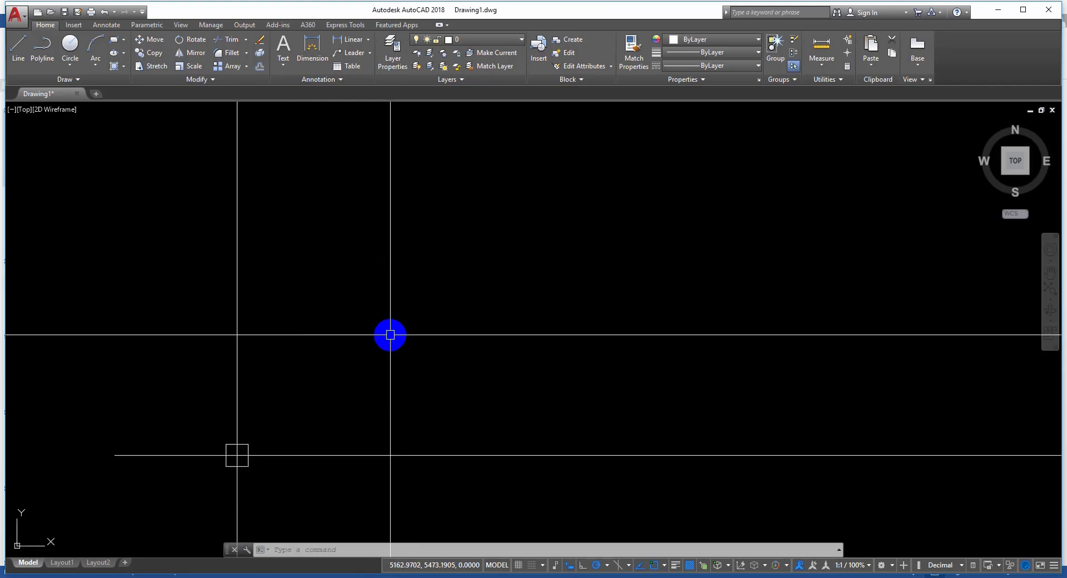
scroll(390, 335, down, 2)
middle_drag(400, 350, 410, 352)
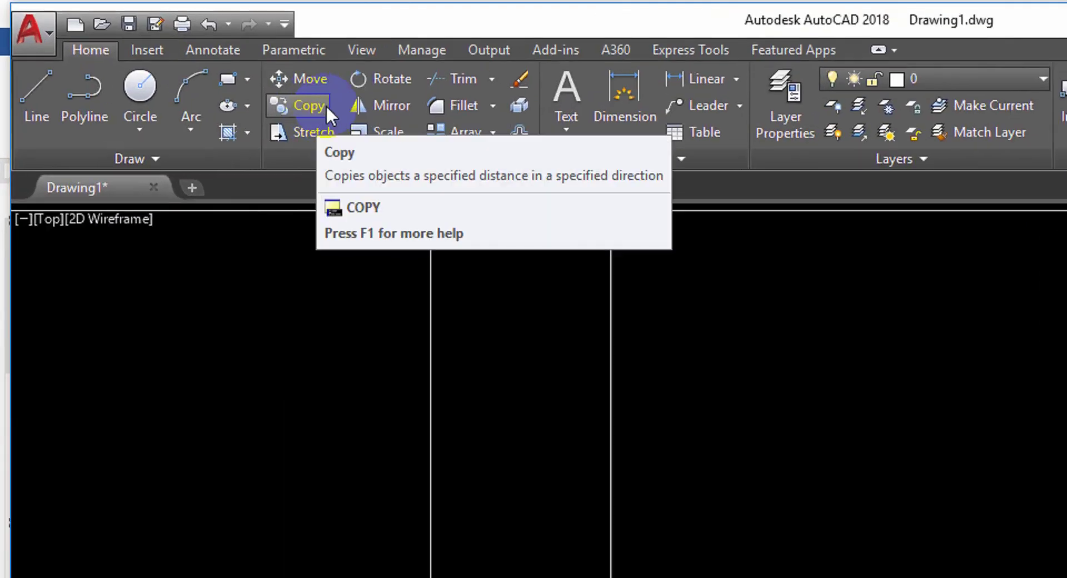
click(155, 53)
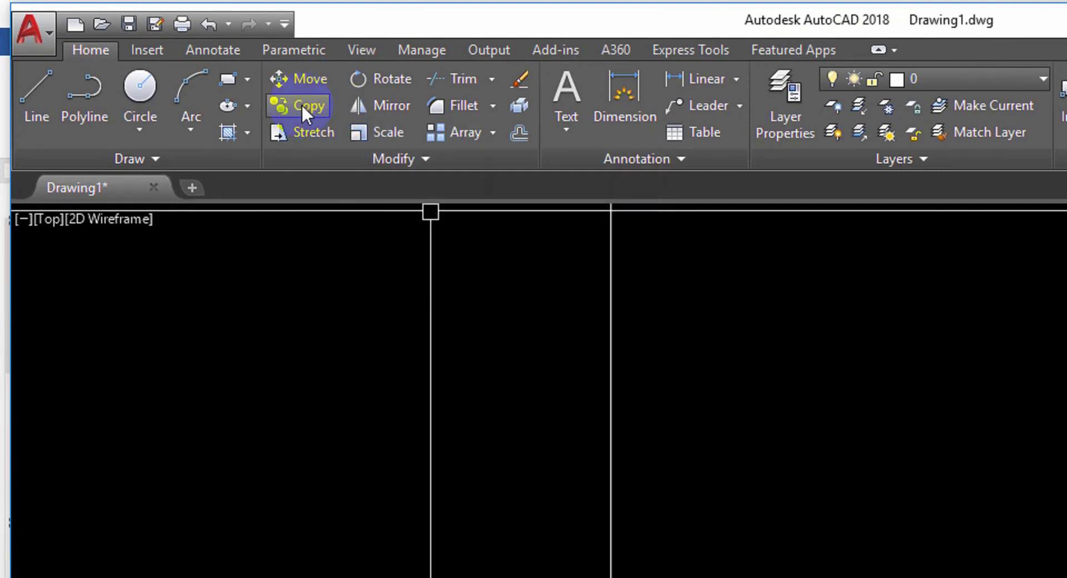
click(305, 104)
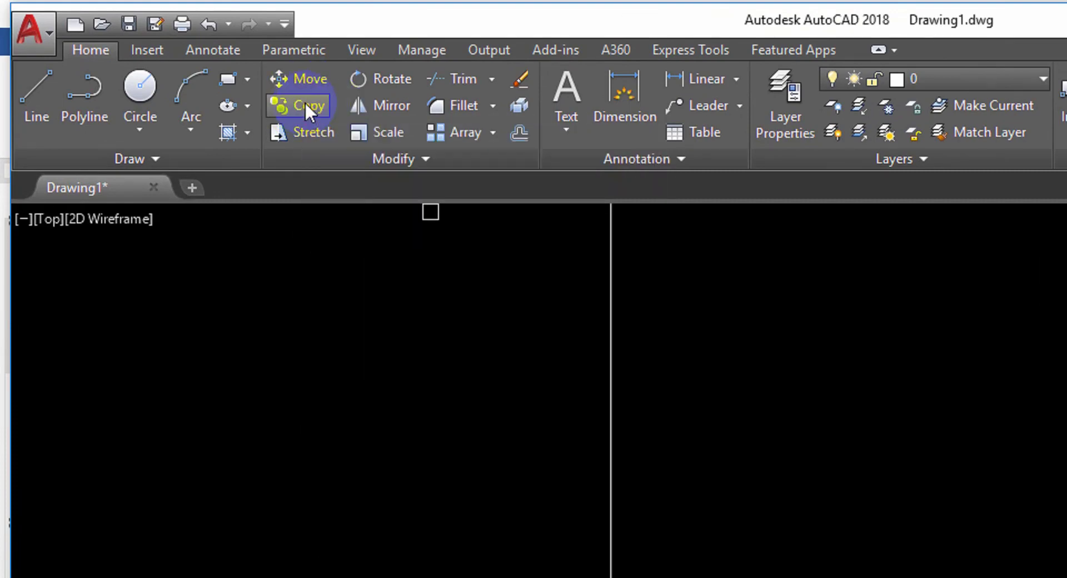
key(Escape)
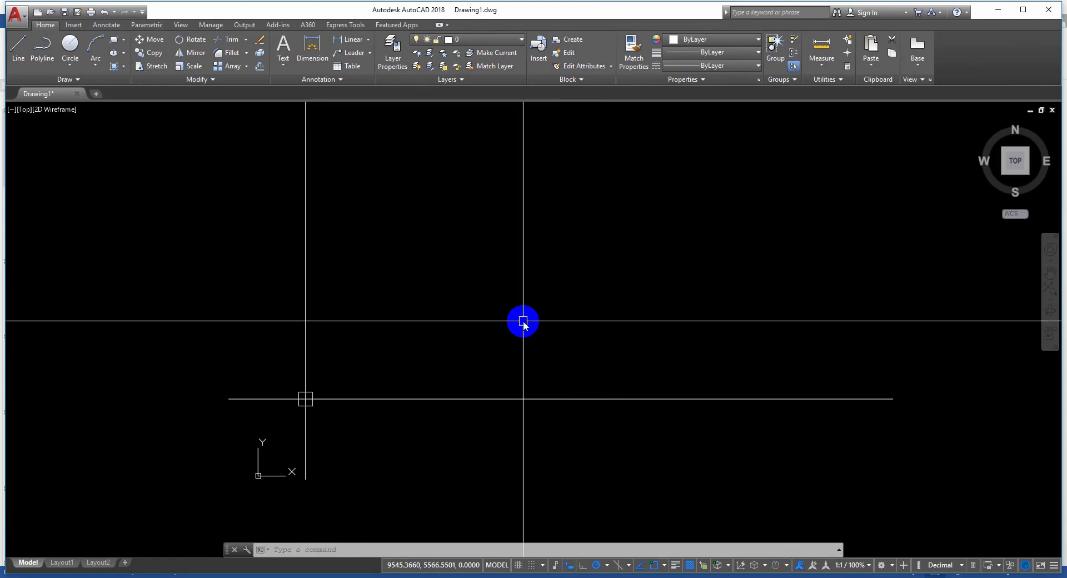
text(CO)
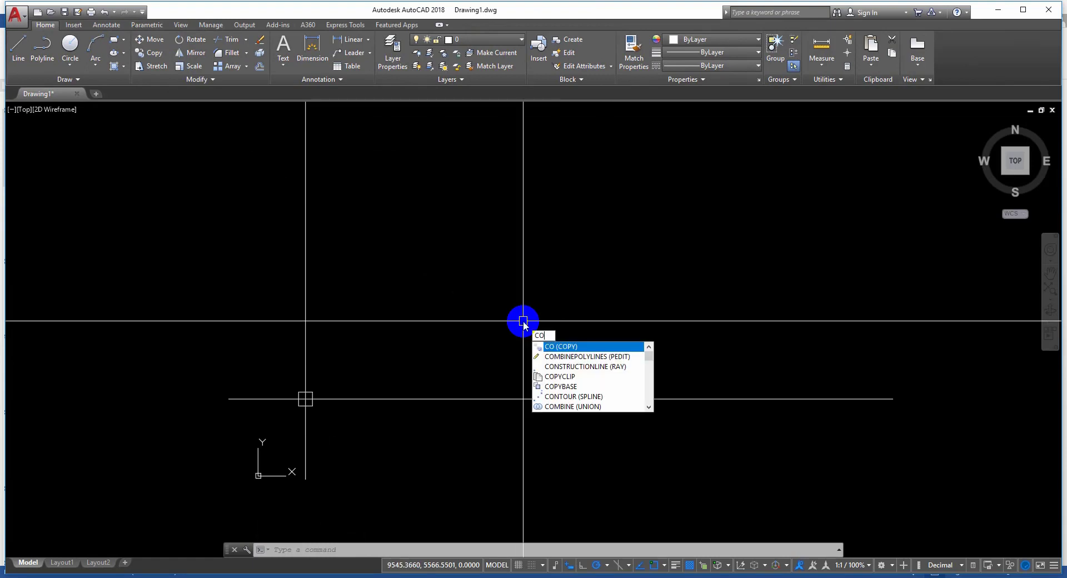
click(556, 346)
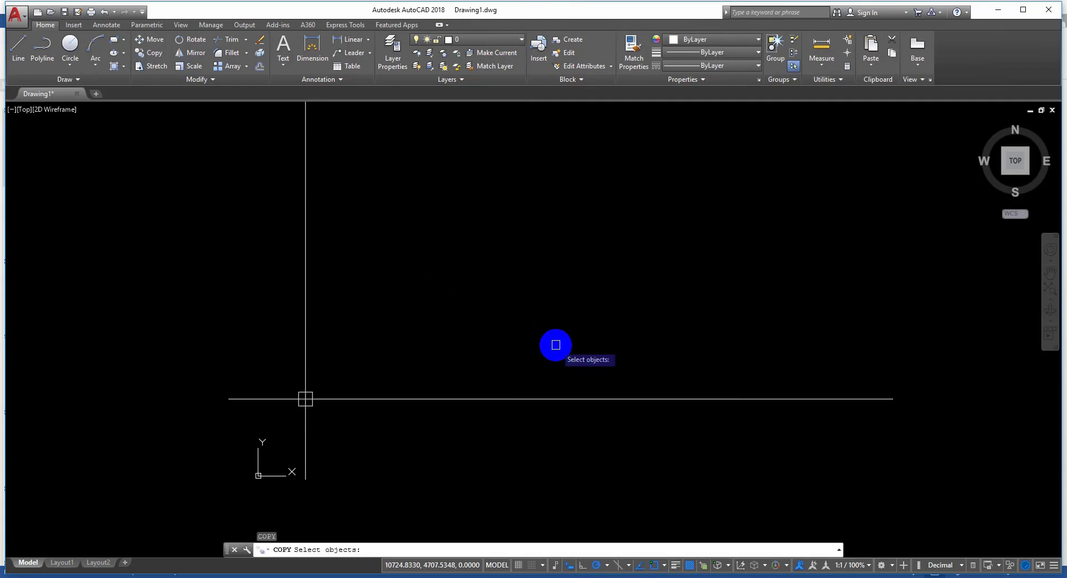
key(Escape)
scroll(425, 283, up, 2)
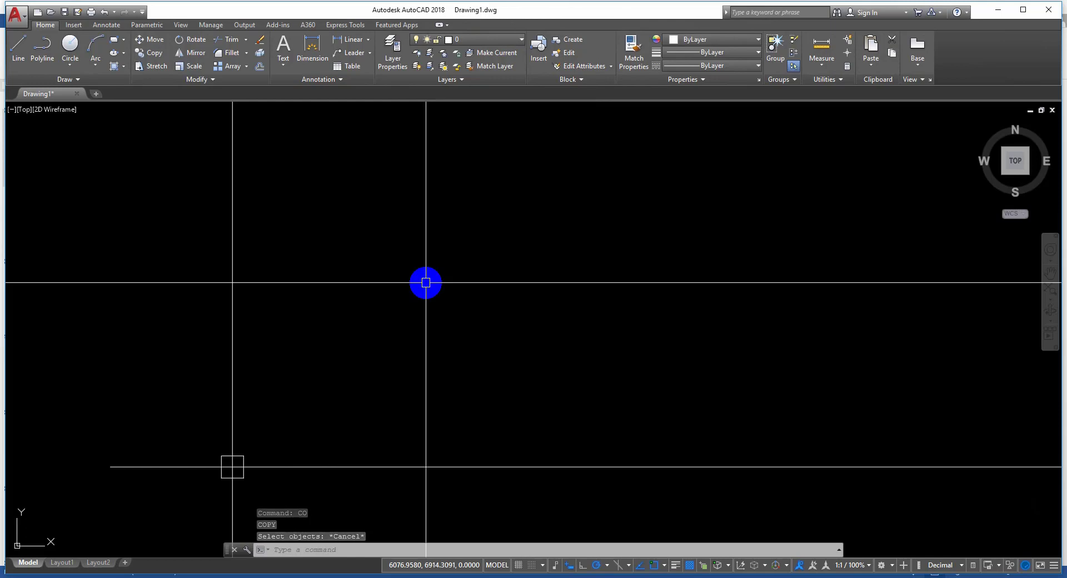
scroll(426, 282, down, 4)
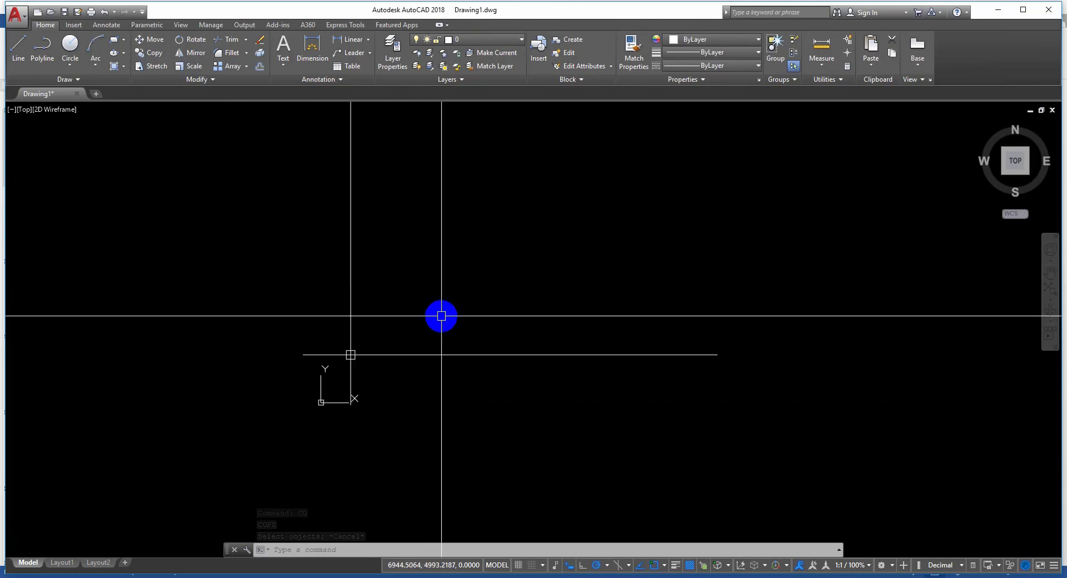
mouse_move(441, 314)
middle_down()
mouse_move(441, 250)
mouse_move(441, 325)
middle_up()
scroll(440, 250, up, 2)
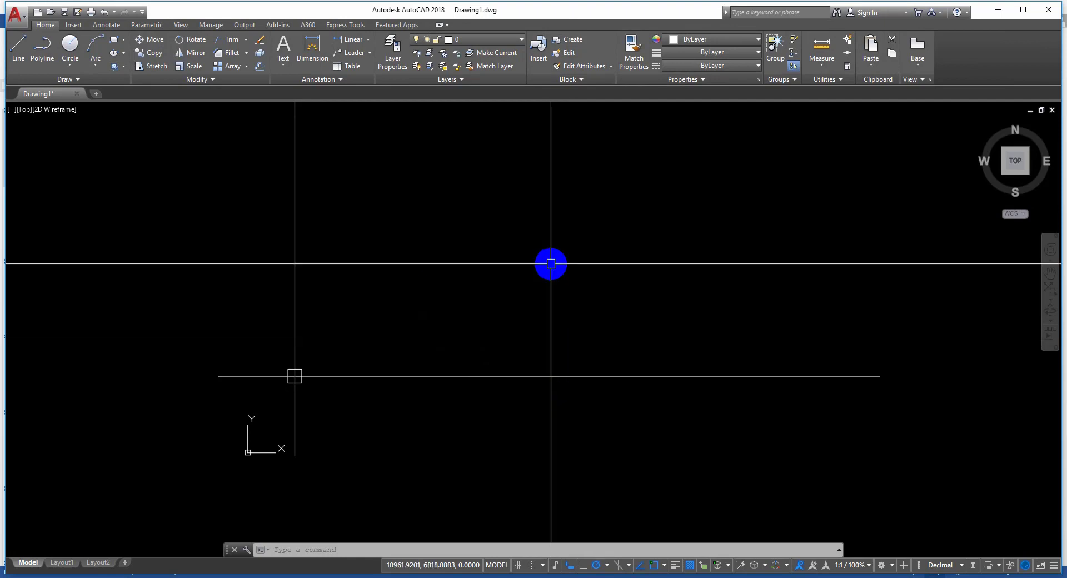
middle_drag(442, 328, 608, 363)
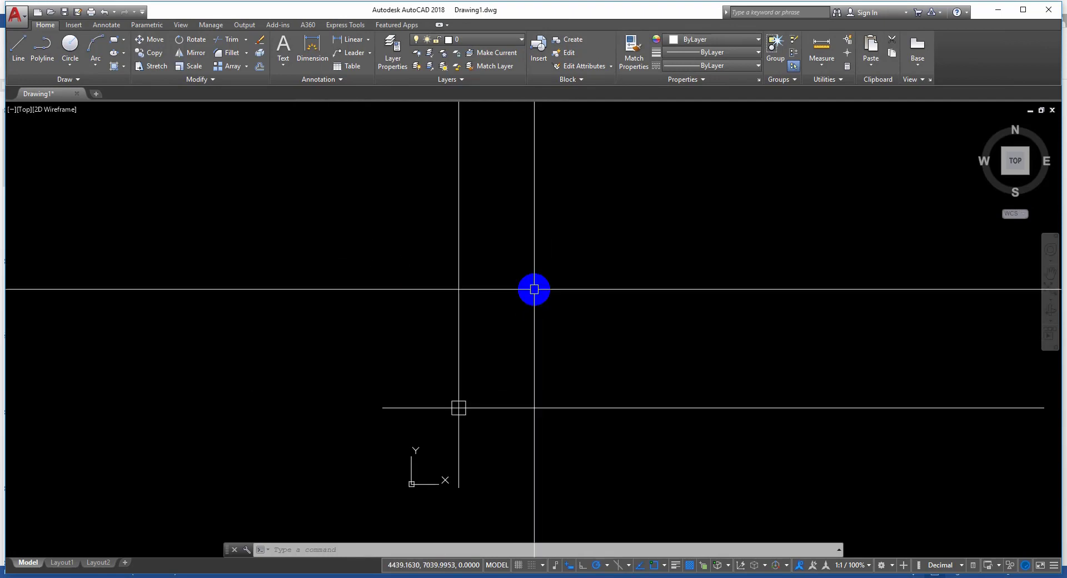
scroll(534, 289, down, 2)
scroll(567, 353, up, 2)
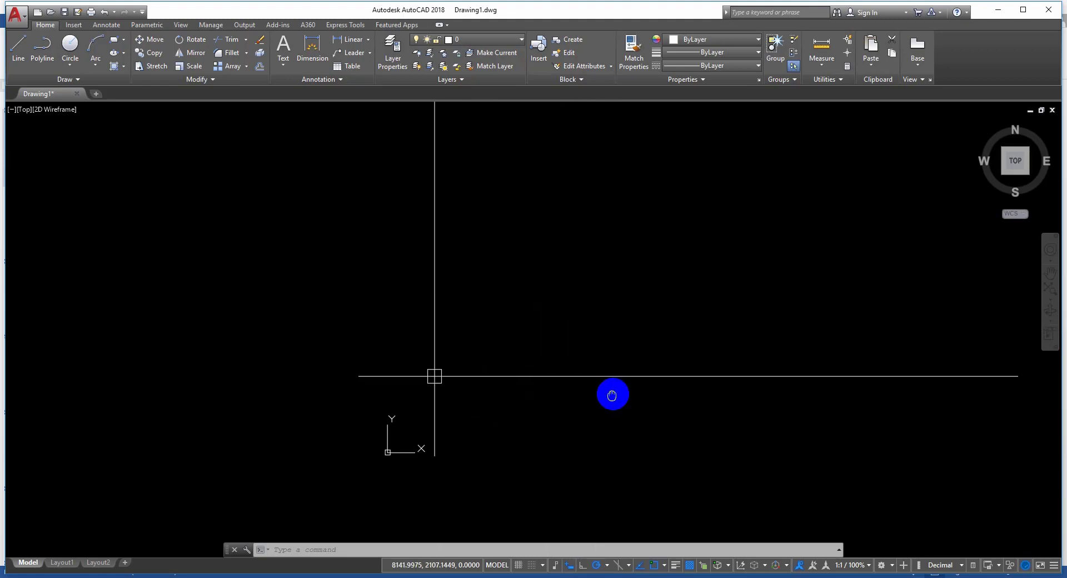
scroll(612, 383, up, 2)
scroll(418, 374, down, 4)
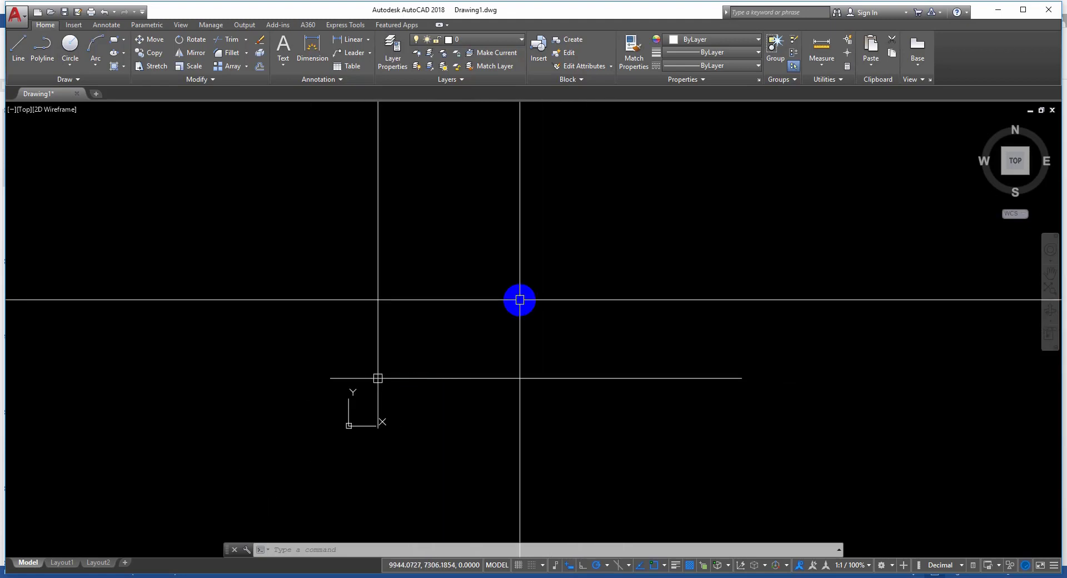
Copy the horizontal line from its right end to 4400 and 8600 units above
text(ct )
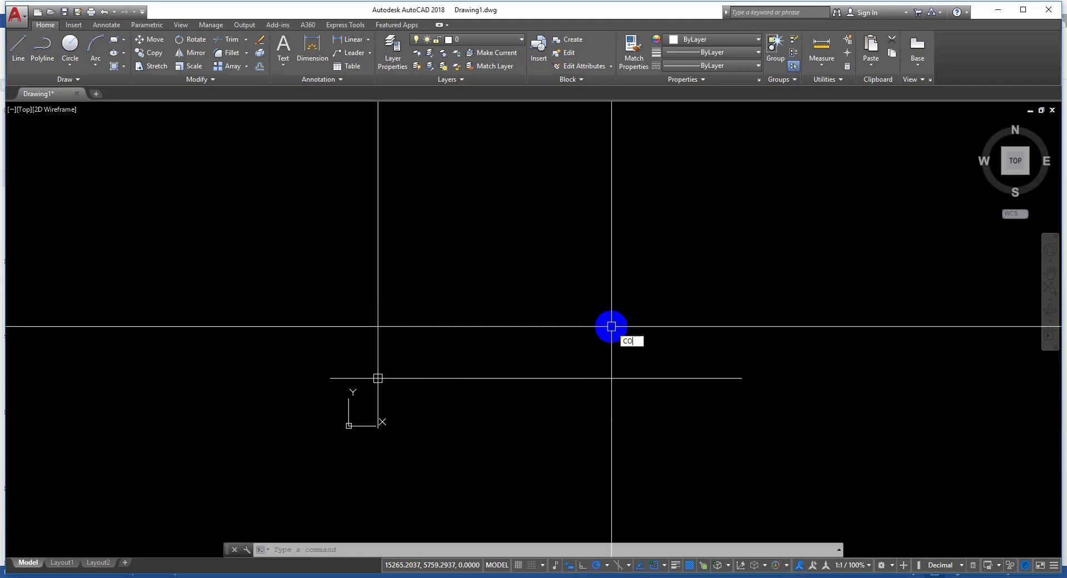
text(o)
key(Return)
click(496, 416)
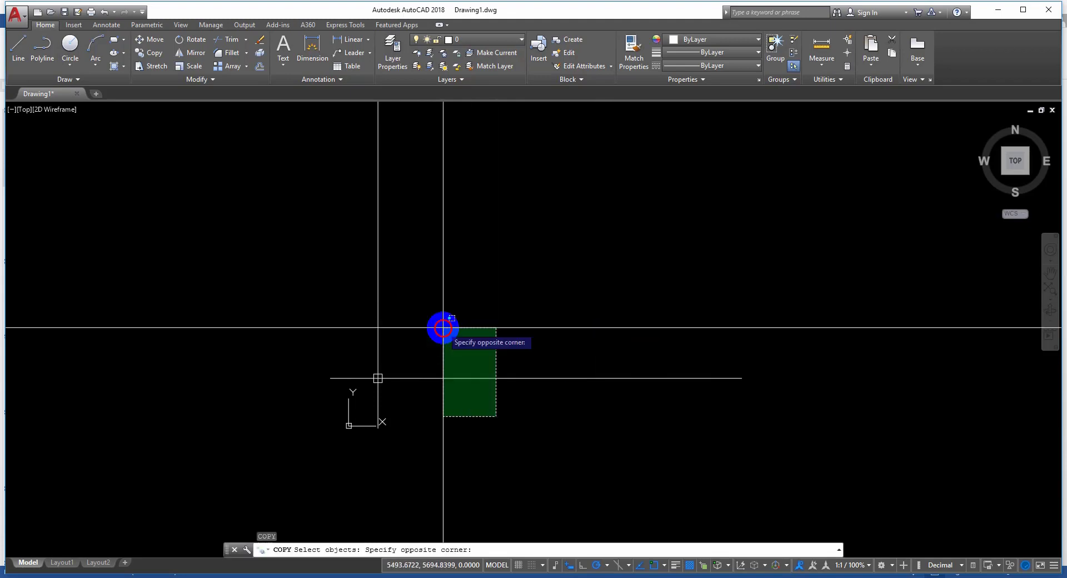
click(442, 327)
key(Return)
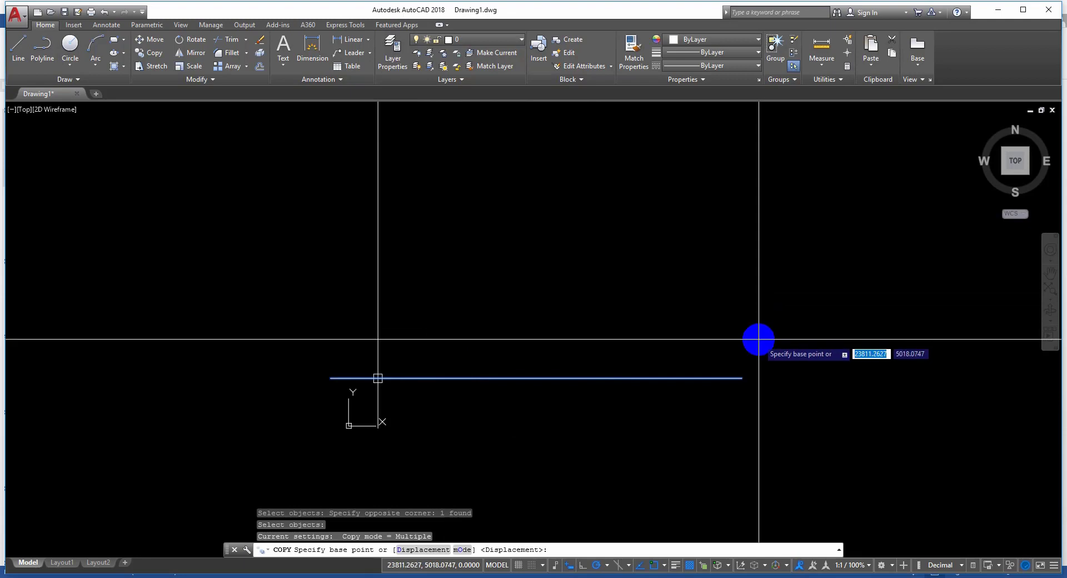
click(741, 378)
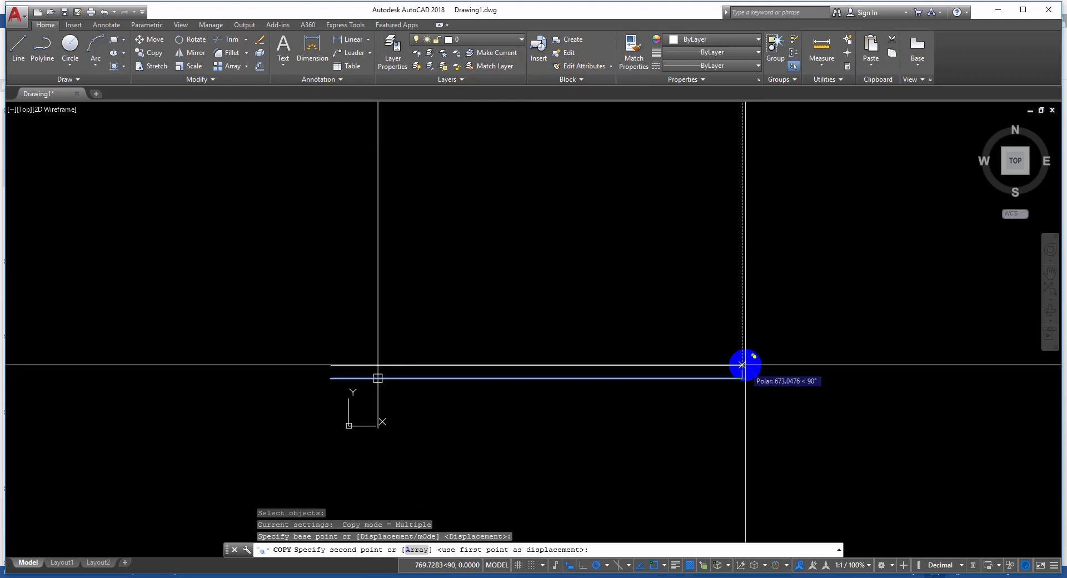
text(4400)
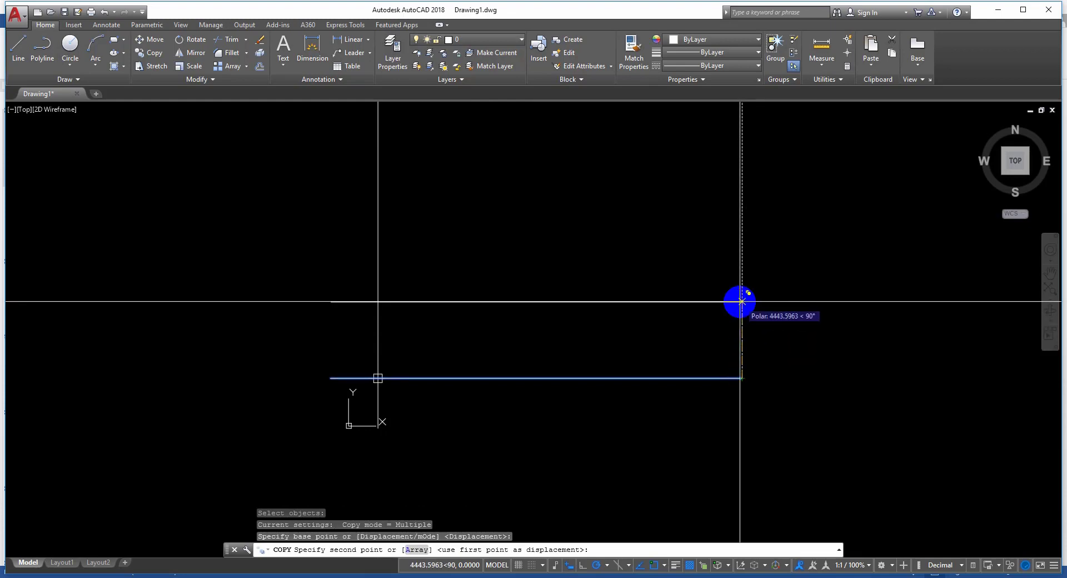
key(Return)
text(8600.8679)
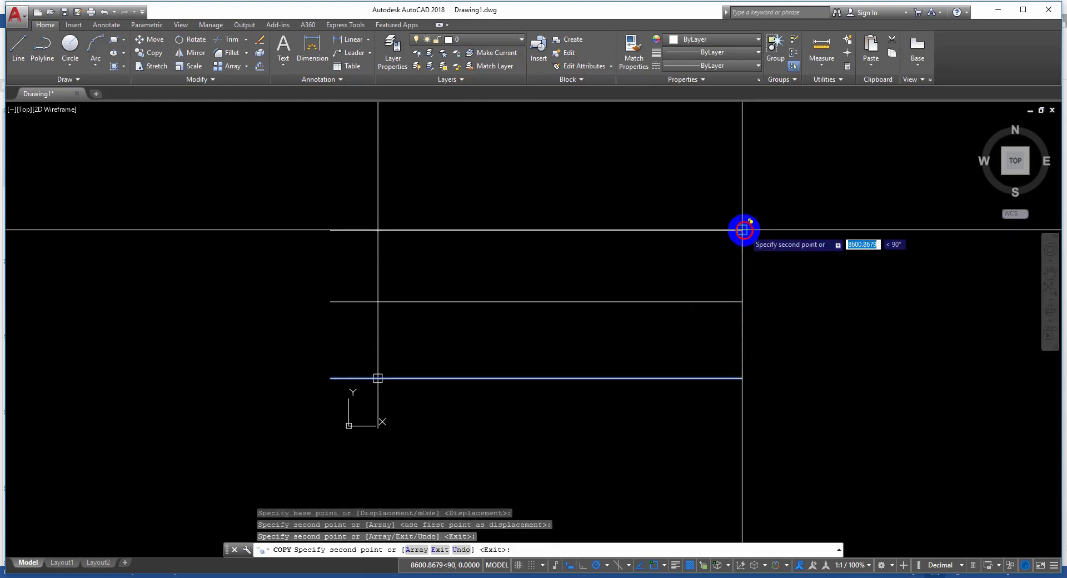
key(Return)
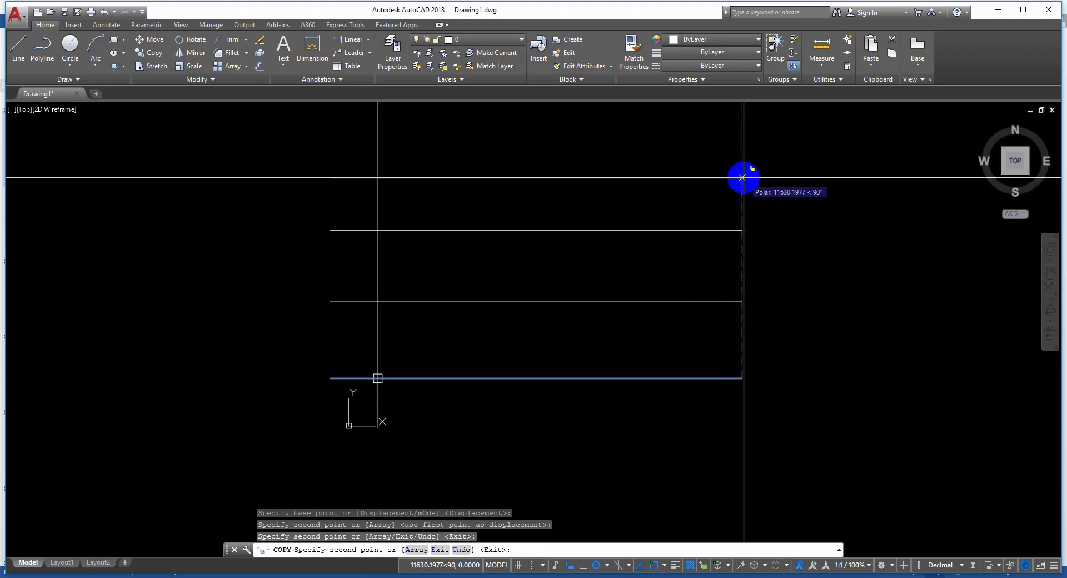
key(Escape)
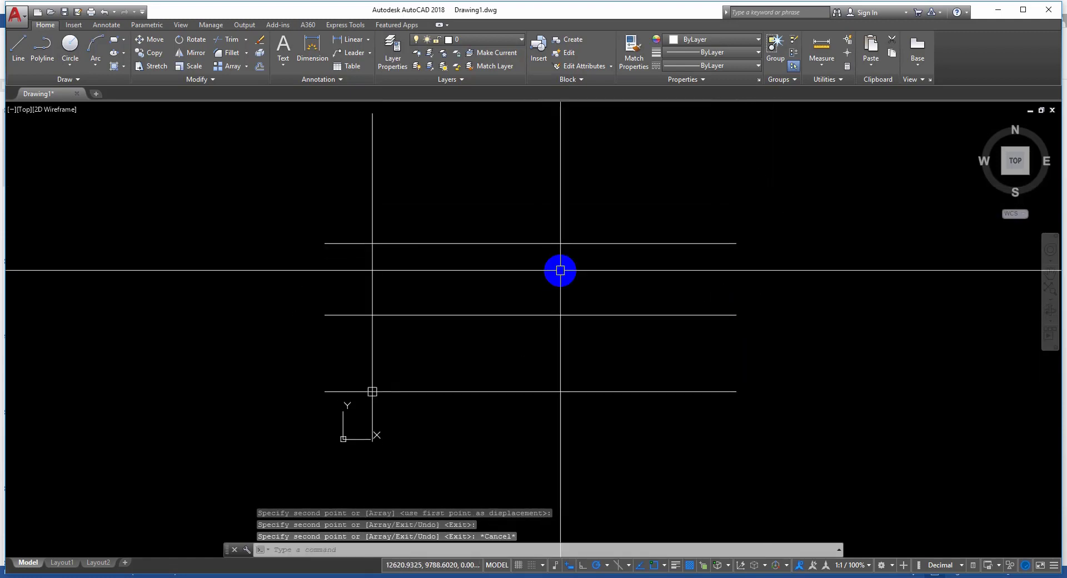
Copy the top horizontal line 2000 units upward from its right endpoint
text(co)
key(Return)
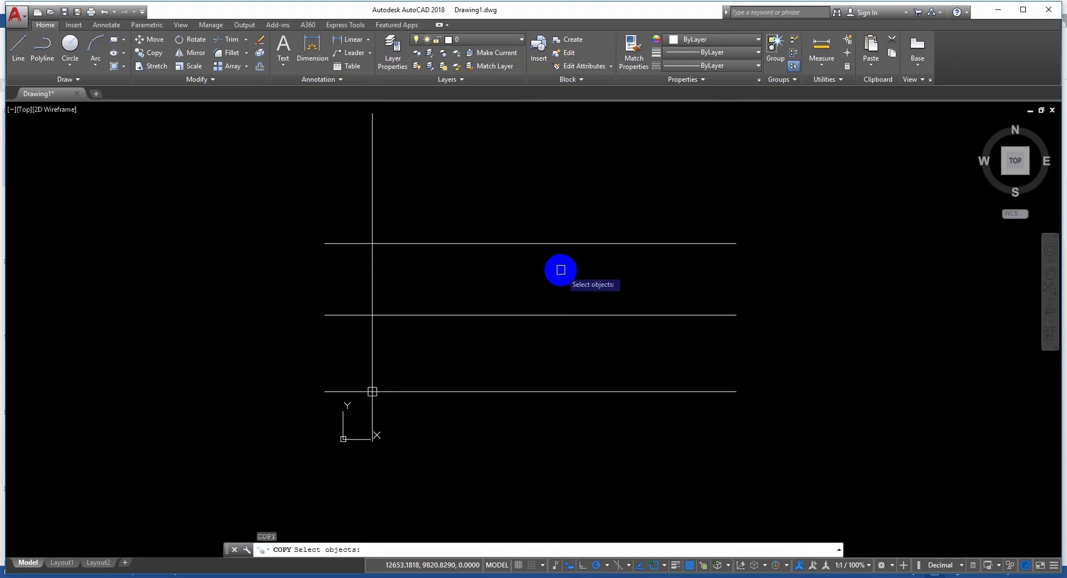
click(607, 269)
click(558, 228)
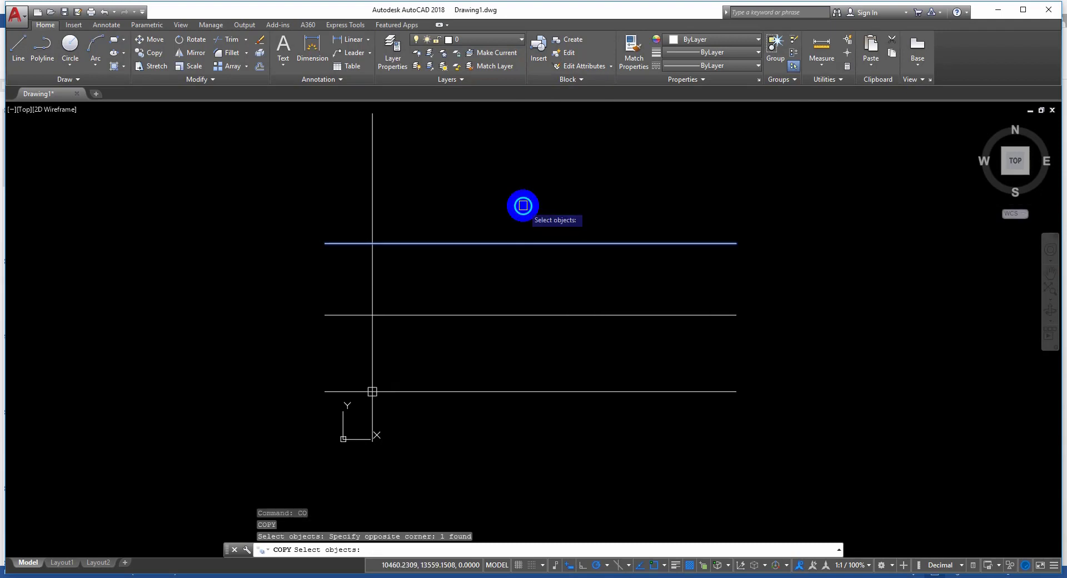
key(Return)
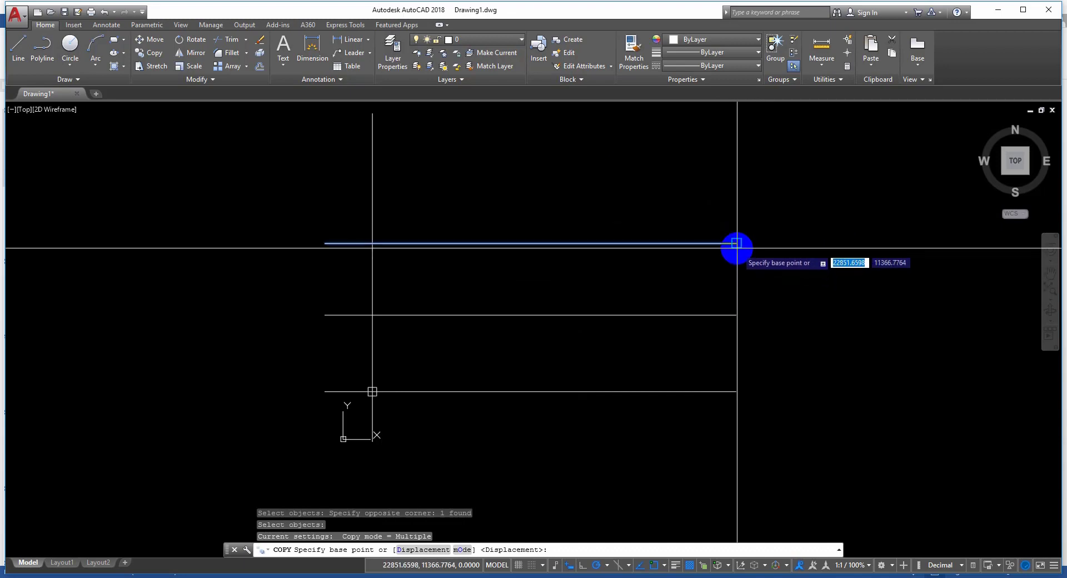
click(736, 243)
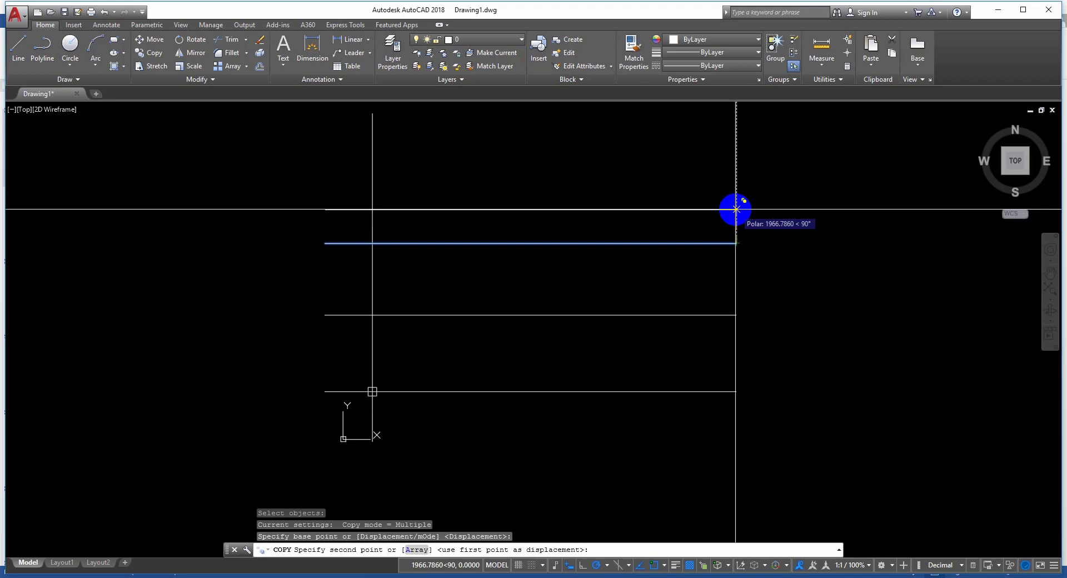
text(2000)
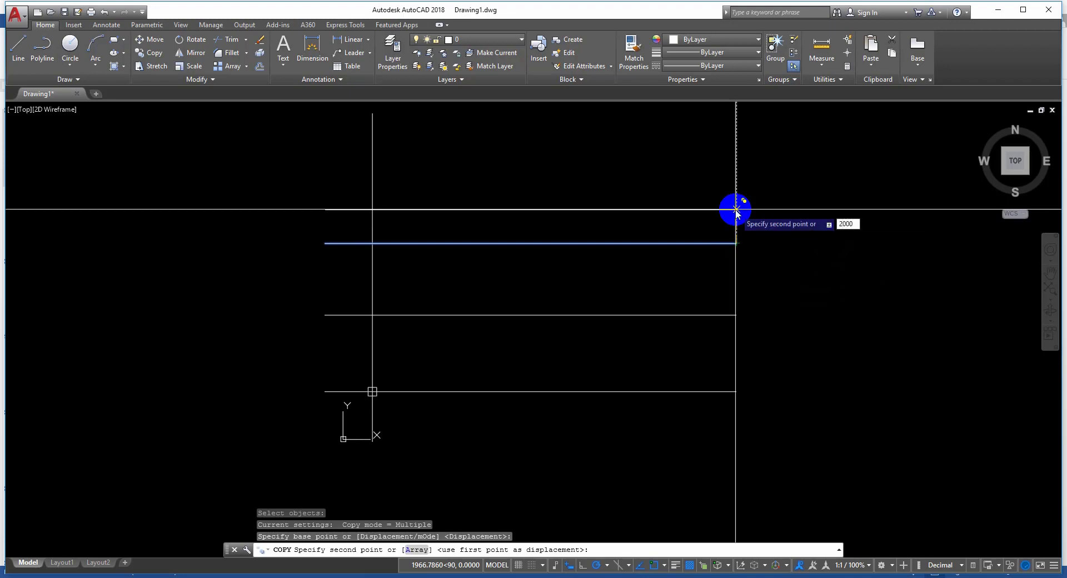
key(Return)
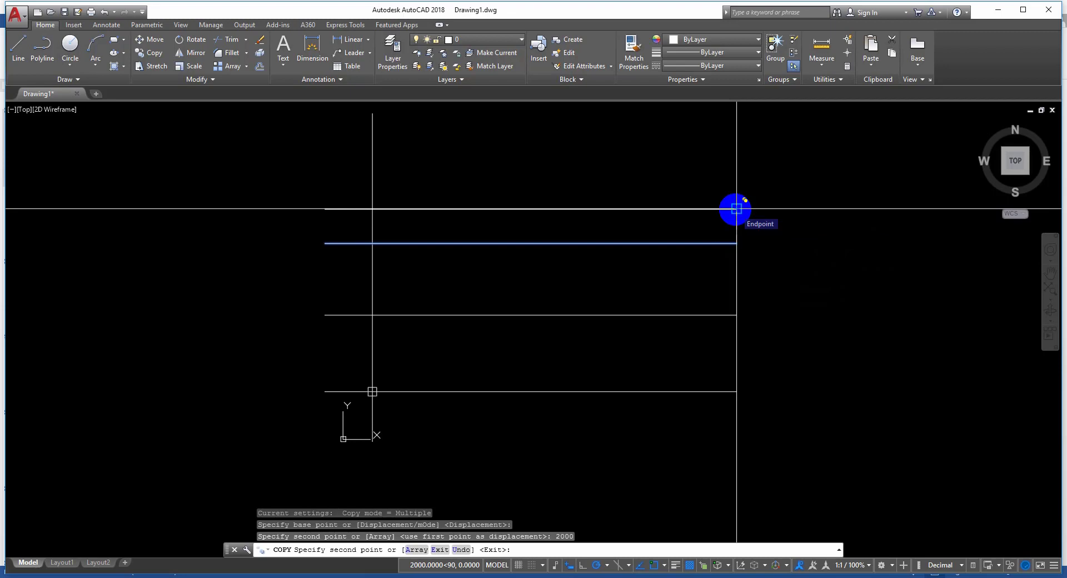
key(Escape)
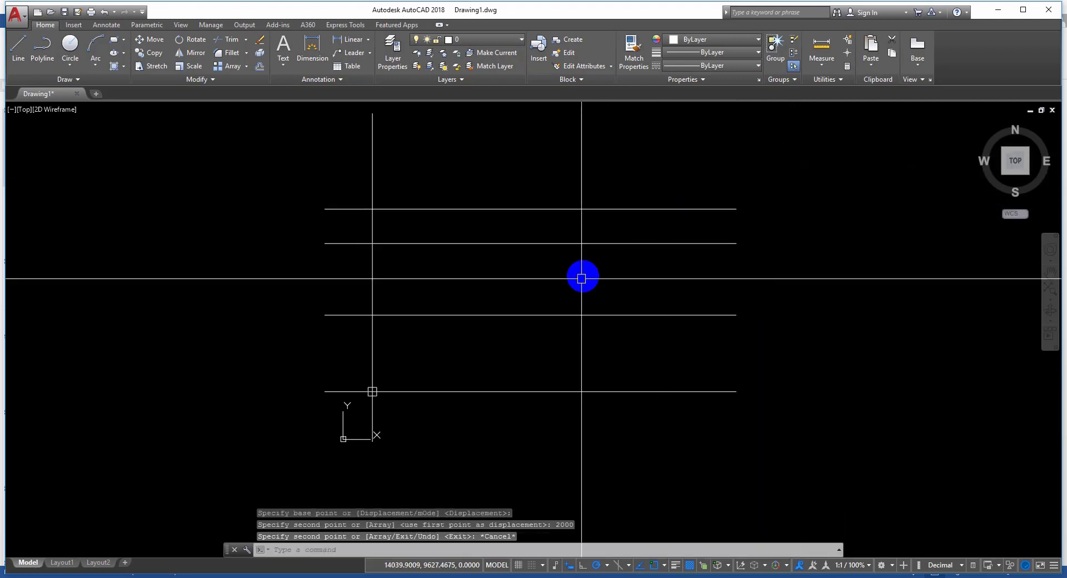
middle_drag(581, 276, 604, 264)
scroll(400, 222, up, 3)
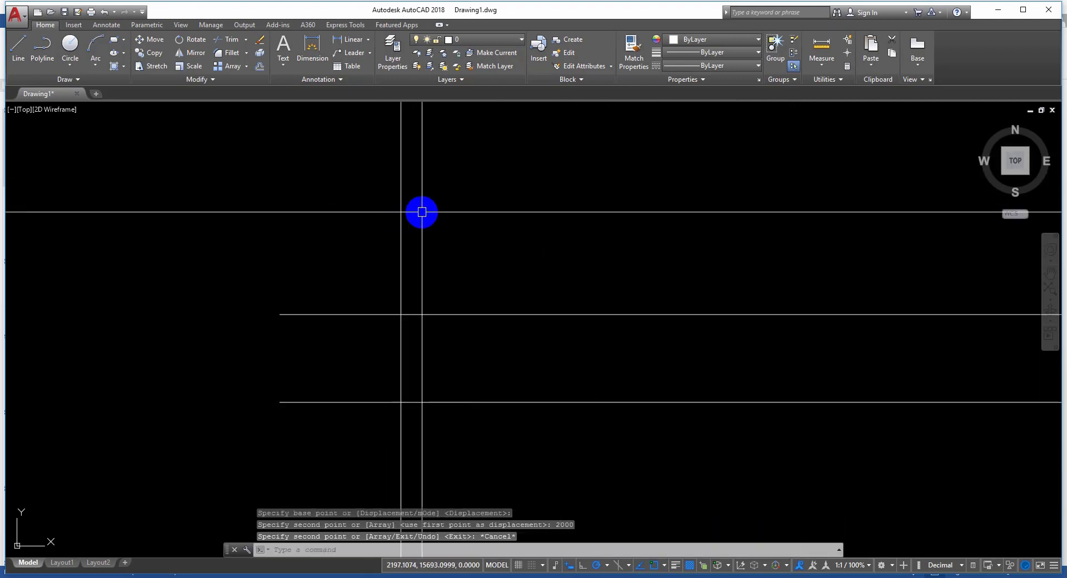
Copy the vertical line from its top endpoint to three positions further right
text(CO)
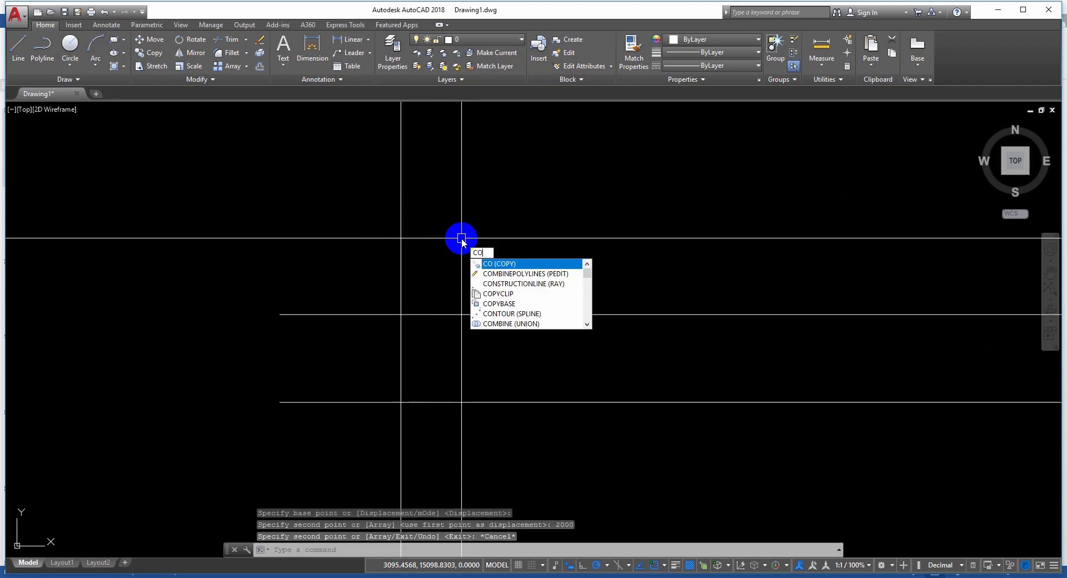
key(Return)
click(465, 243)
click(316, 252)
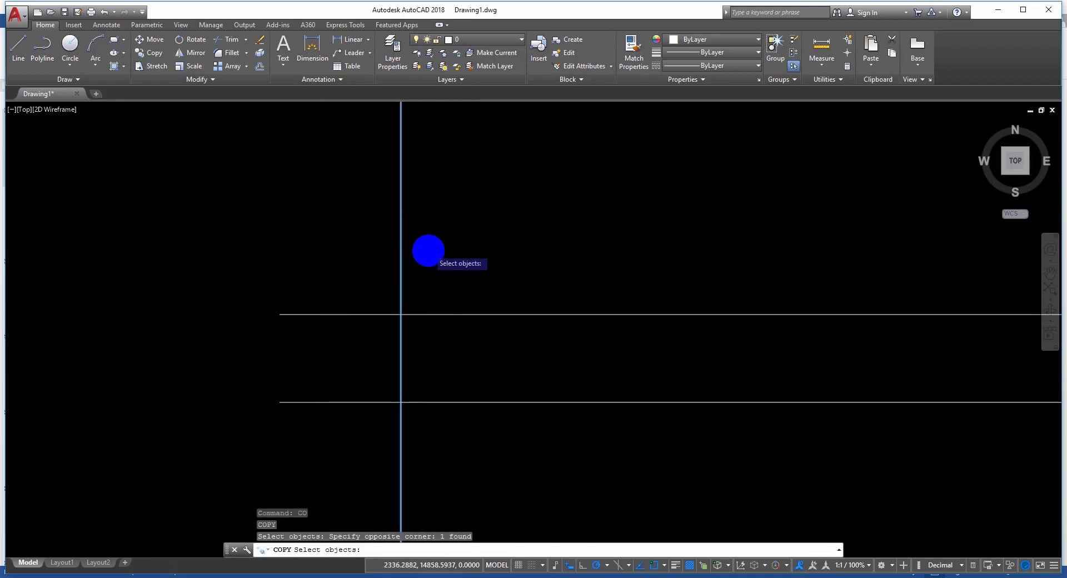
scroll(429, 248, down, 2)
key(Return)
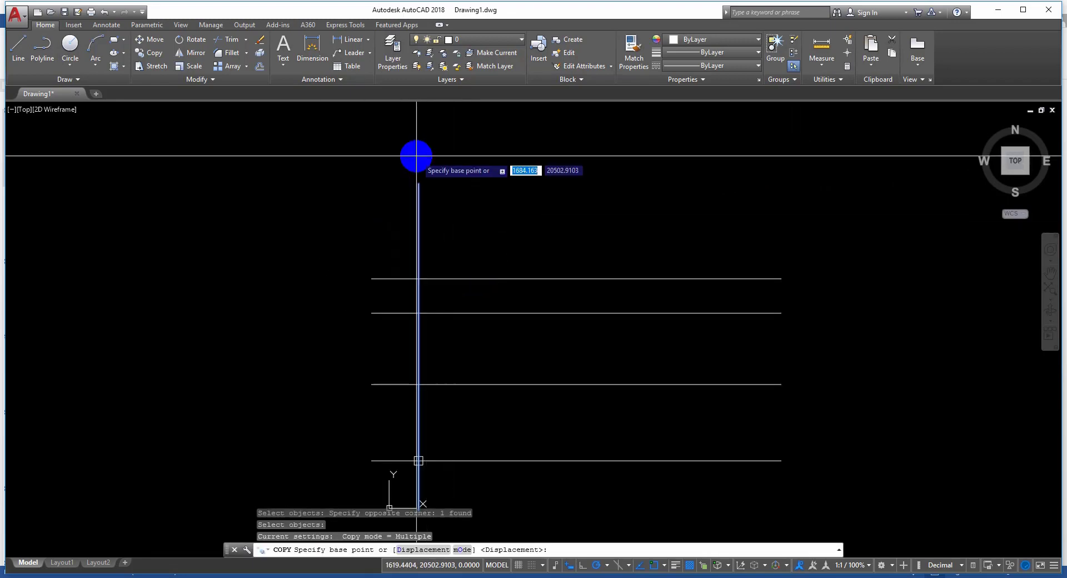
click(419, 183)
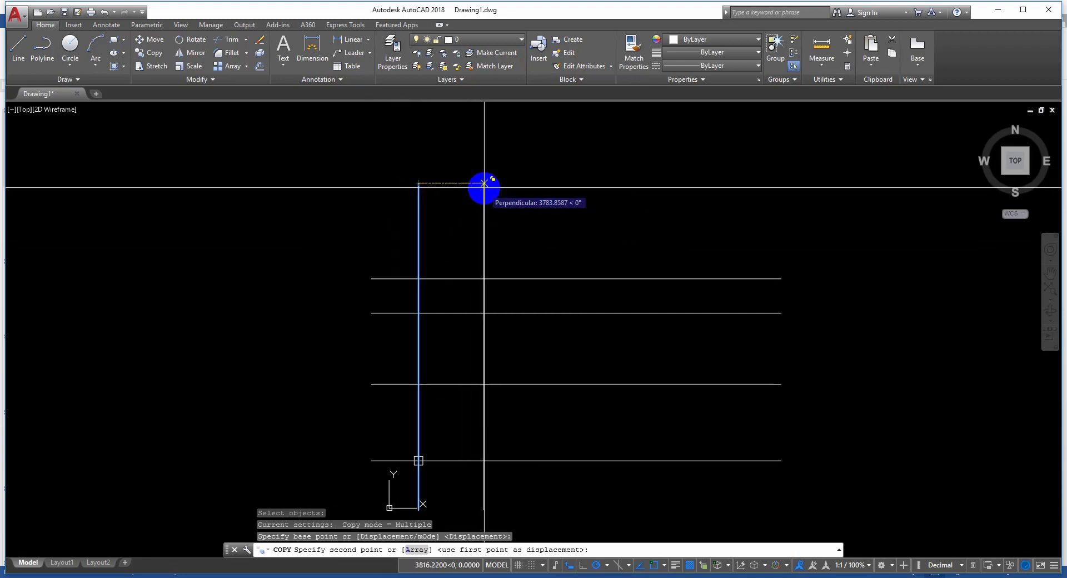
click(483, 184)
click(545, 184)
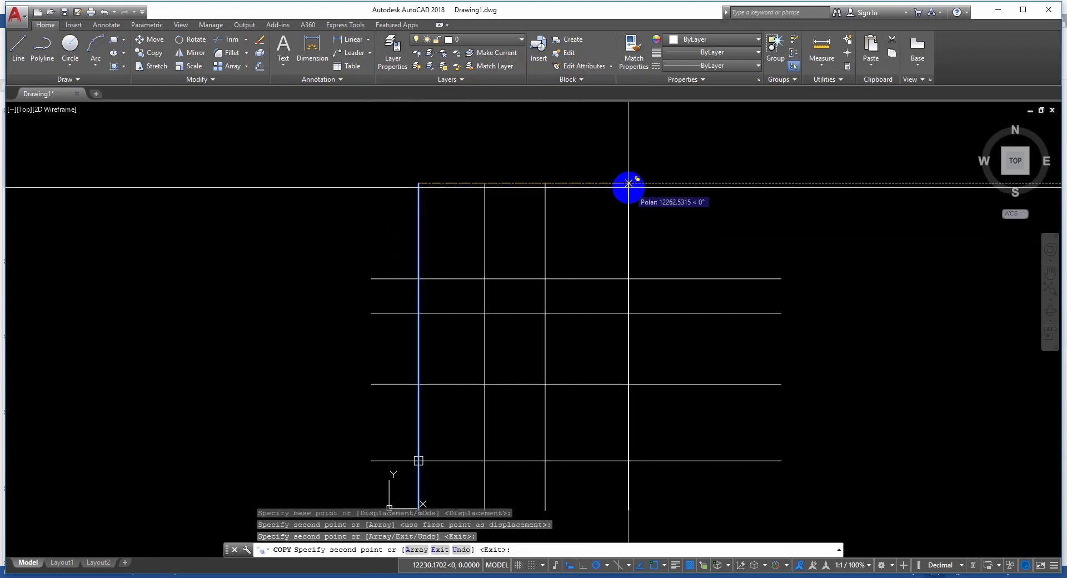
click(625, 183)
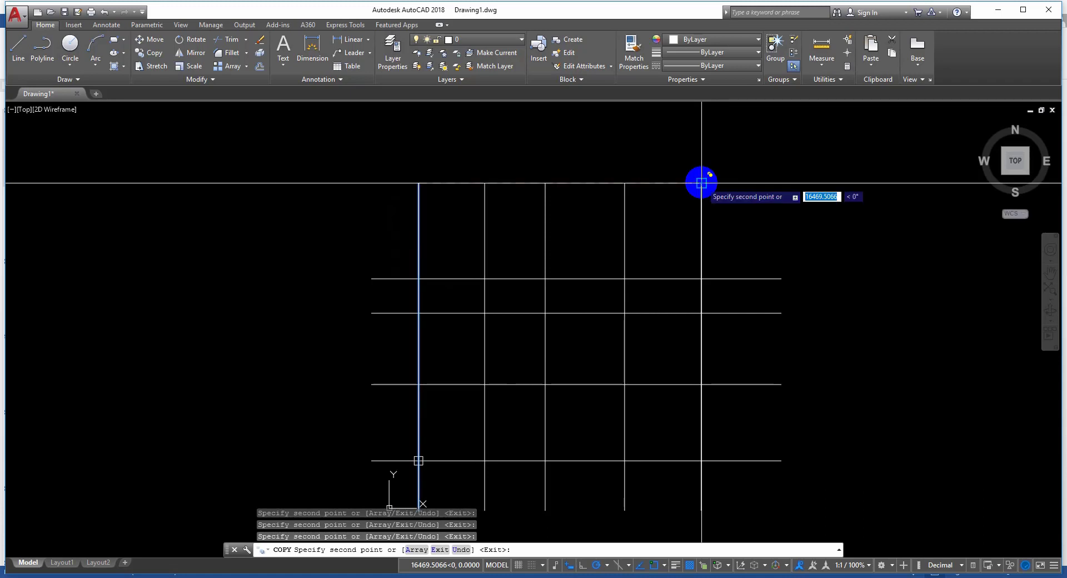
key(Escape)
scroll(590, 245, up, 2)
scroll(385, 426, up, 2)
Start copying the square column, using its centre as the base point
scroll(385, 426, up, 4)
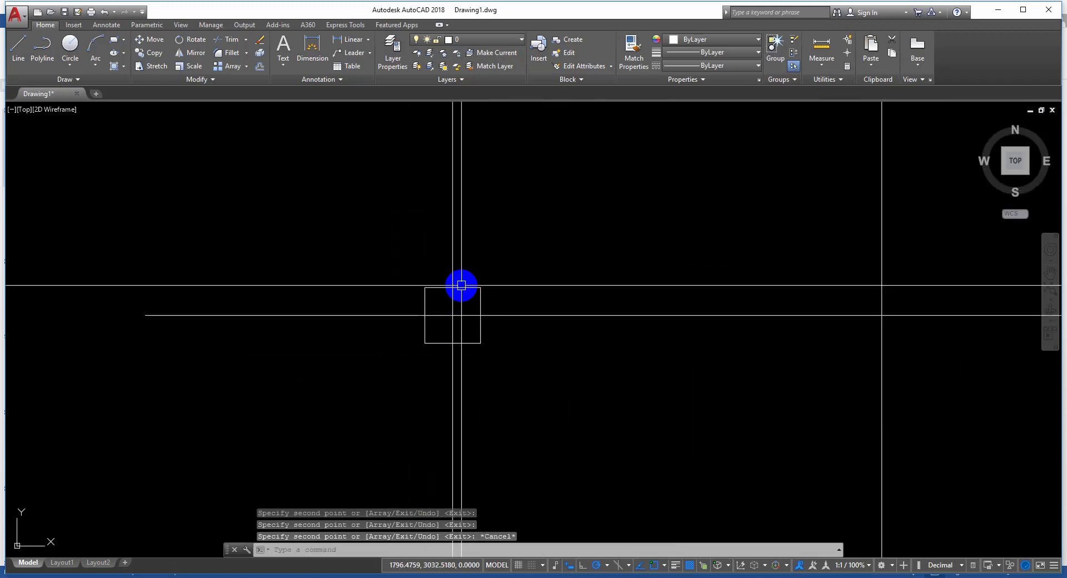
mouse_move(459, 285)
middle_down()
mouse_move(441, 352)
mouse_move(434, 335)
middle_up()
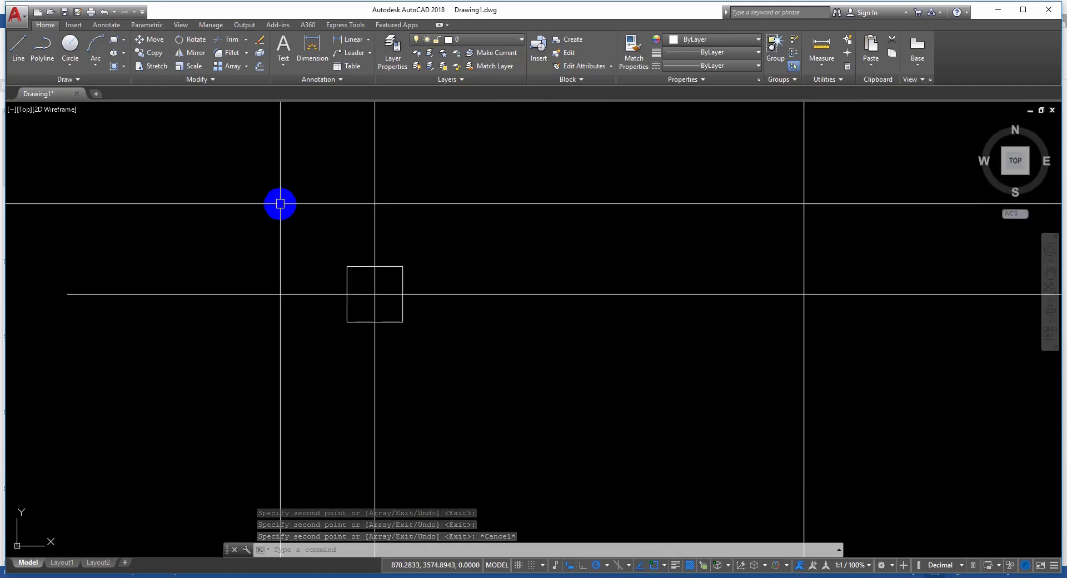
scroll(382, 300, down, 2)
scroll(345, 274, up, 4)
text(c)
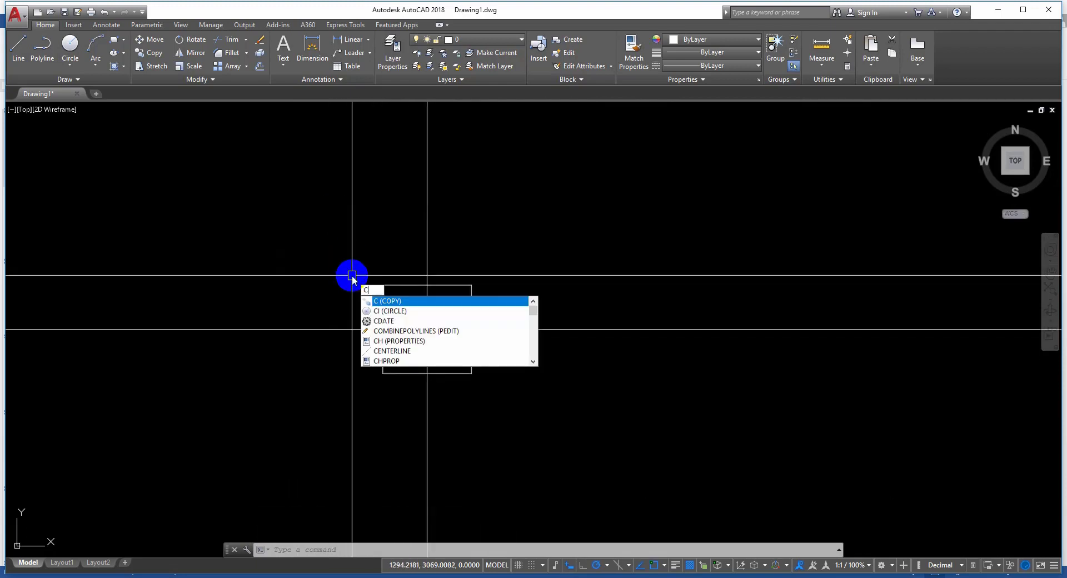
text(o)
click(394, 303)
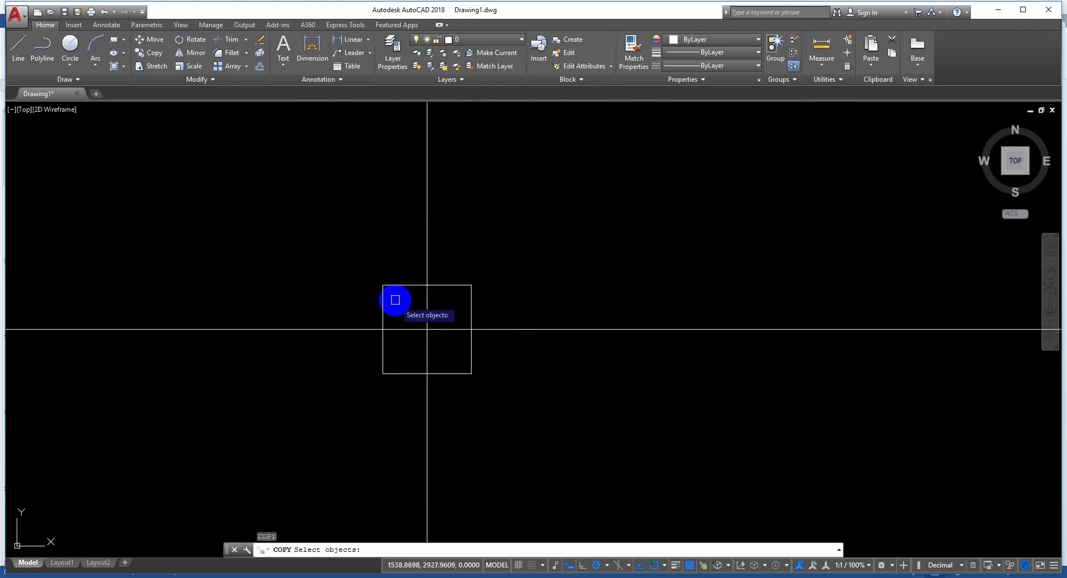
click(386, 287)
click(341, 245)
scroll(483, 430, down, 4)
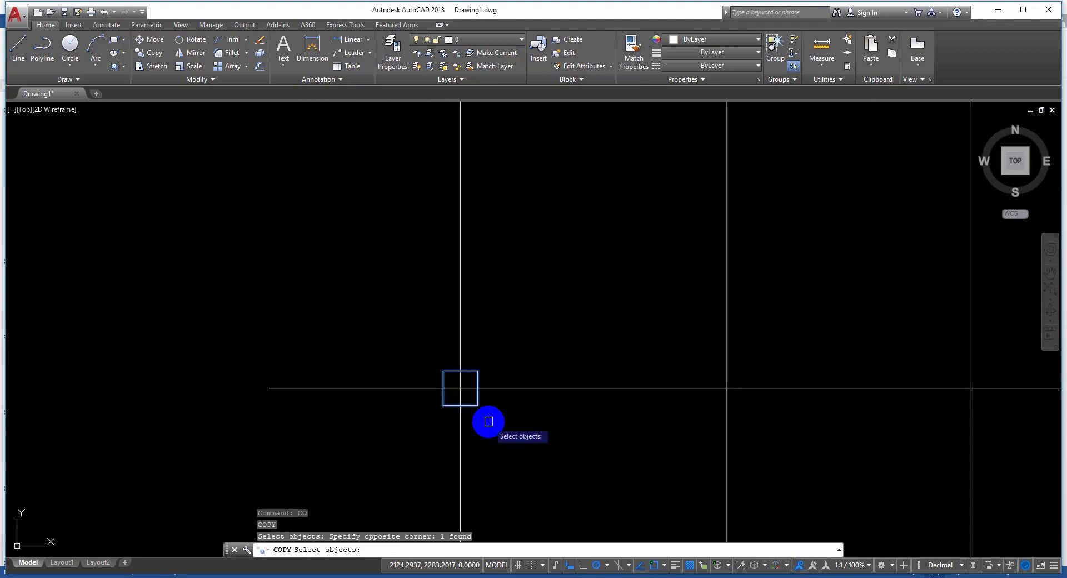
key(Return)
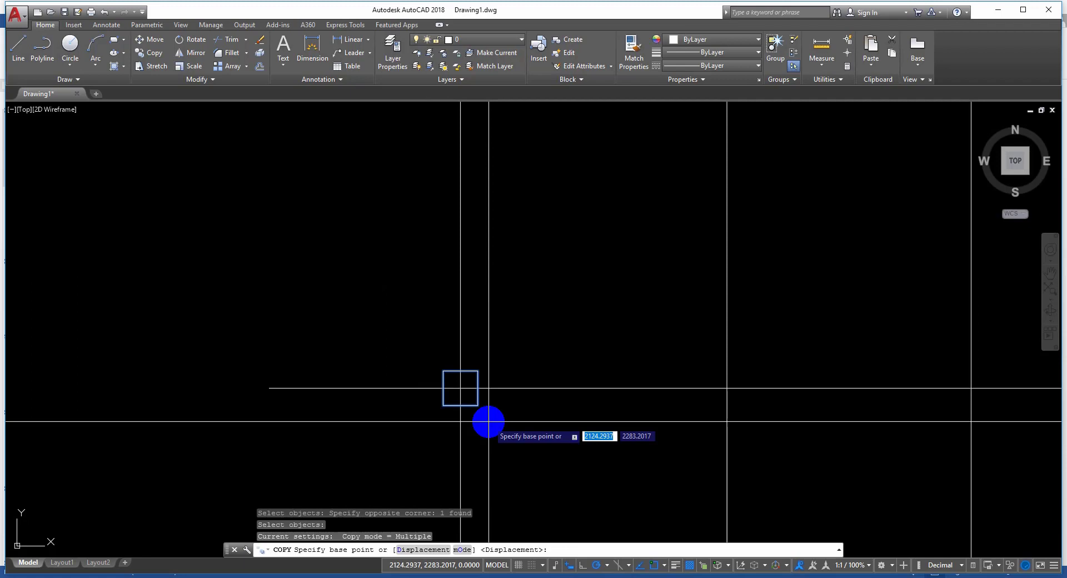
scroll(475, 405, up, 4)
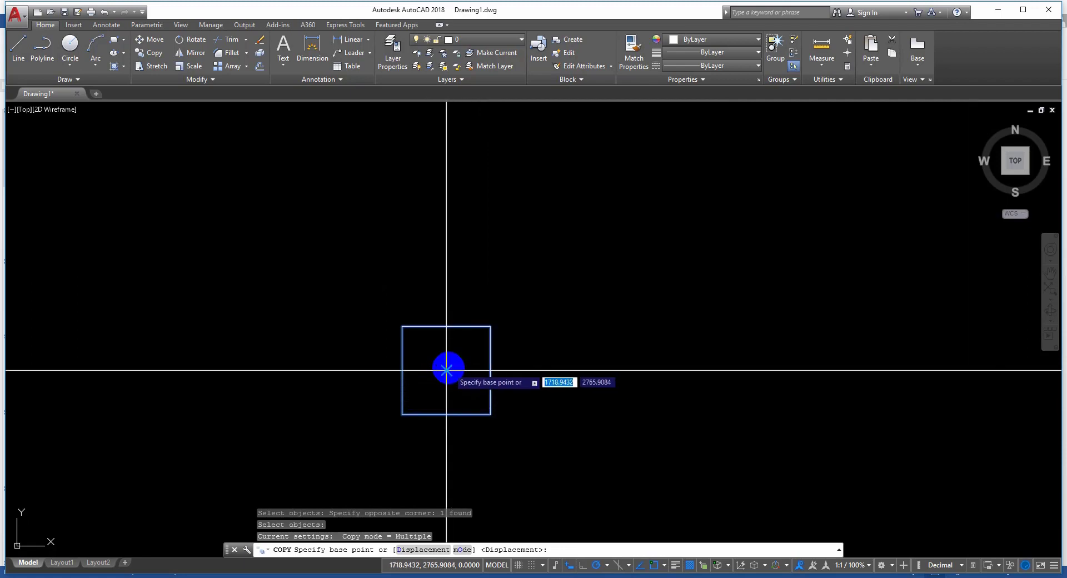
click(446, 370)
Place square copies on twelve intersections across the bottom, middle and top rows
scroll(416, 482, down, 5)
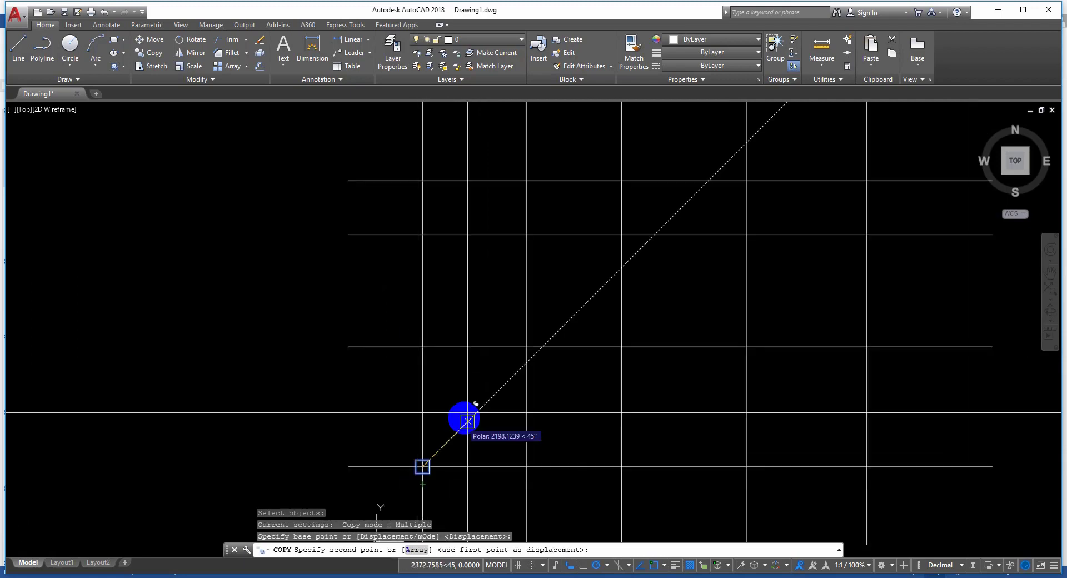
click(525, 346)
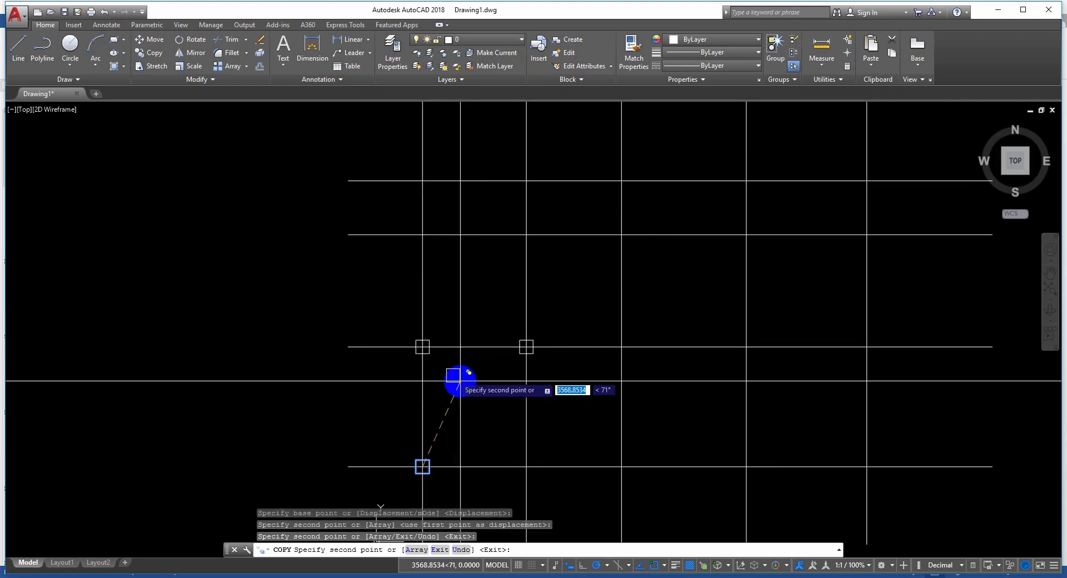
click(525, 466)
click(620, 465)
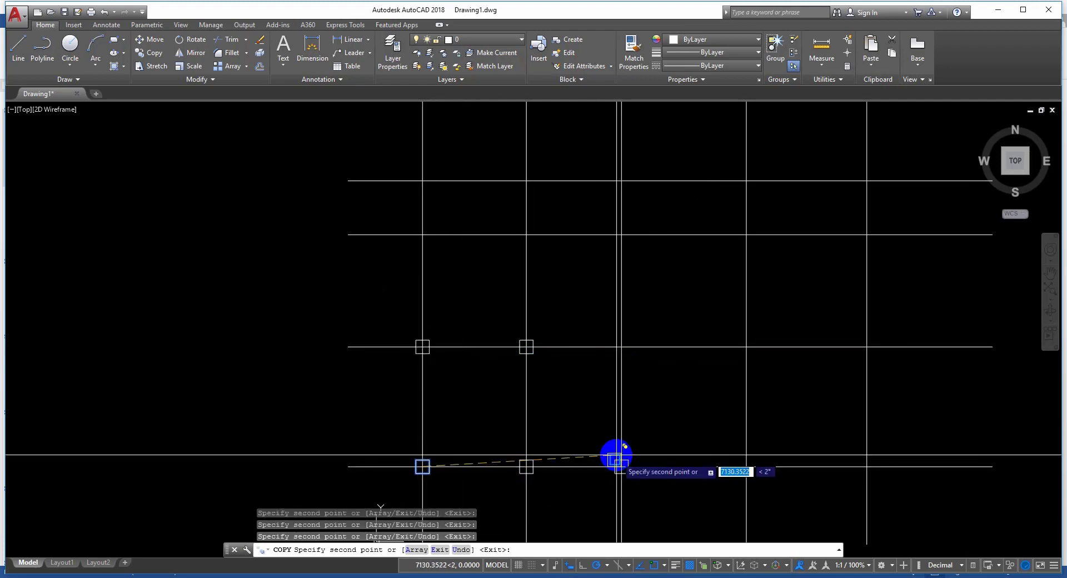
click(620, 346)
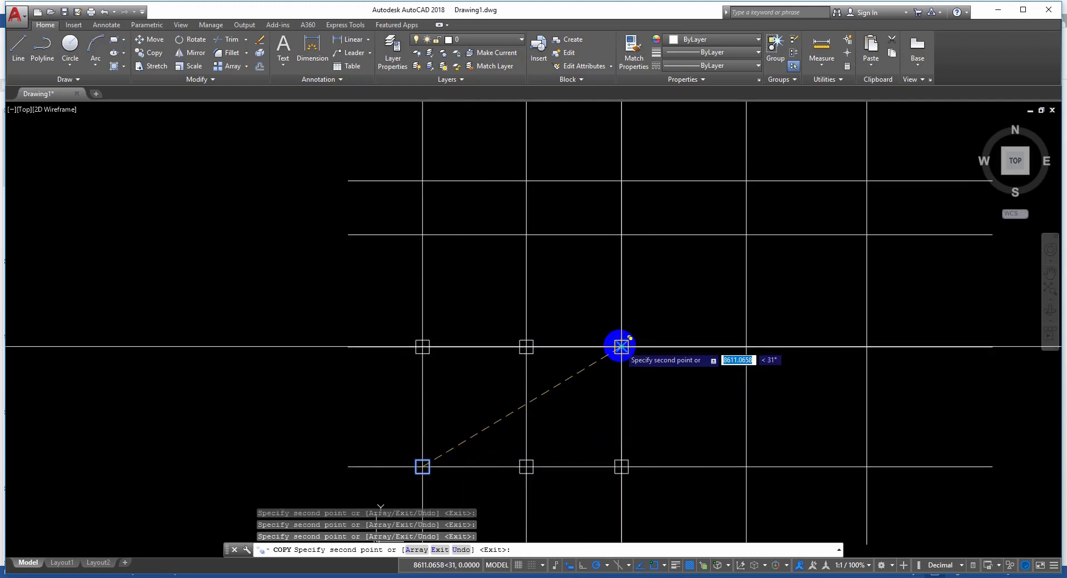
click(525, 234)
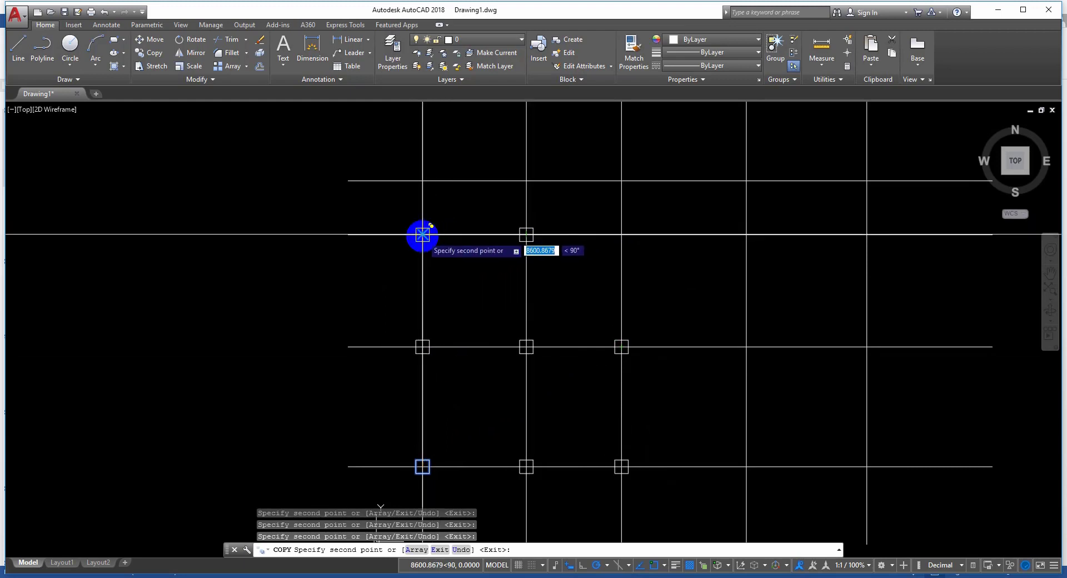
click(423, 234)
click(422, 181)
click(526, 181)
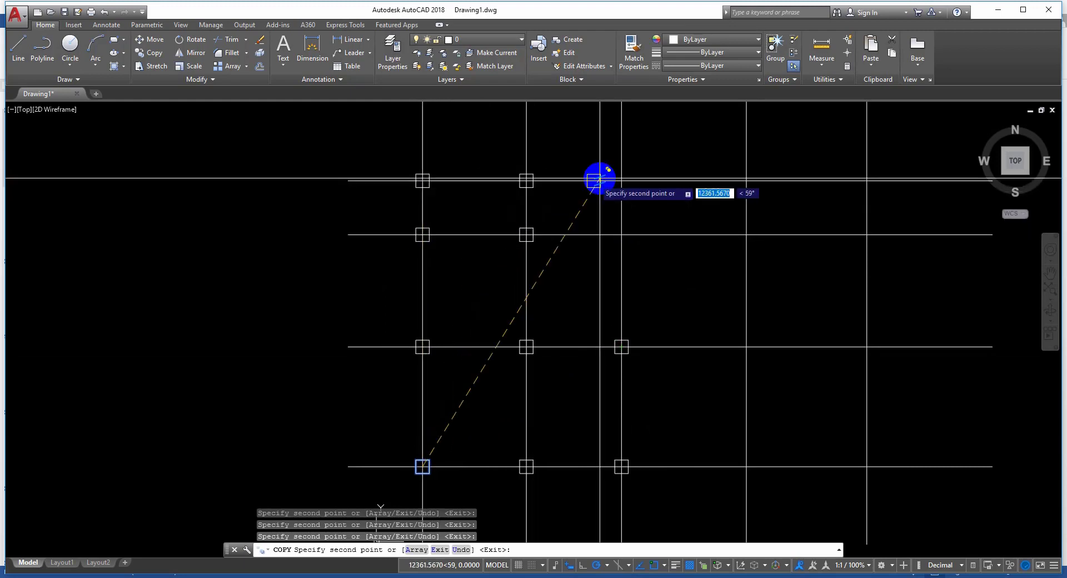
click(620, 181)
click(745, 180)
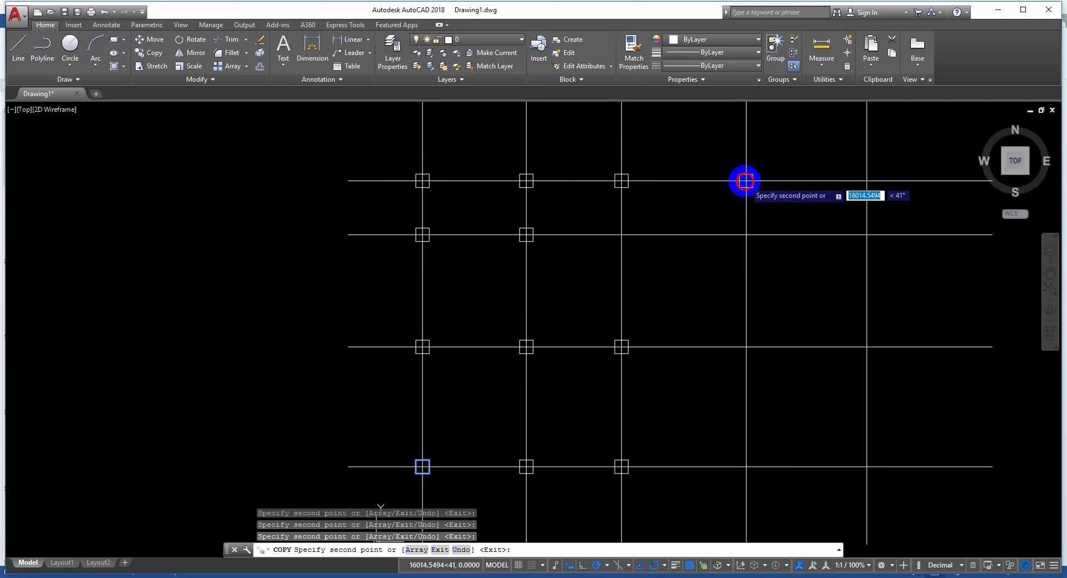
click(620, 234)
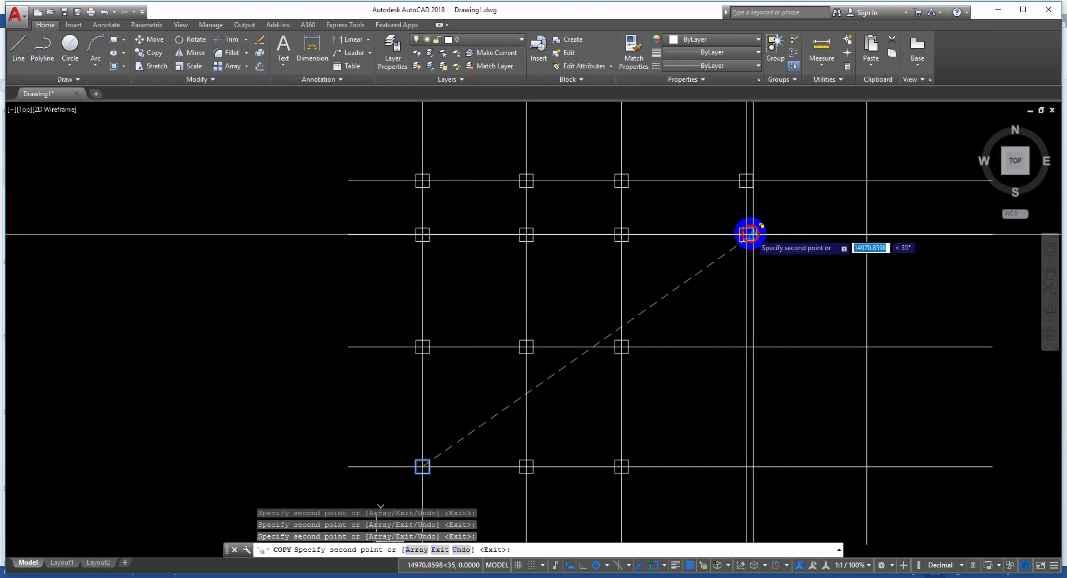
click(746, 234)
Place square copies on the remaining right-side intersections and finish the copy
middle_drag(560, 221, 443, 155)
click(631, 280)
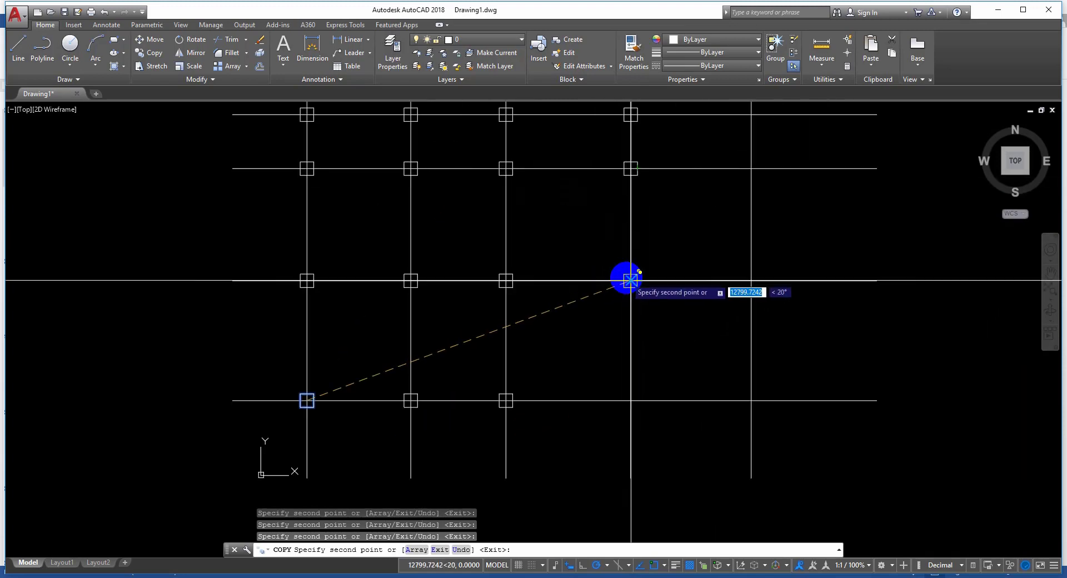
click(630, 400)
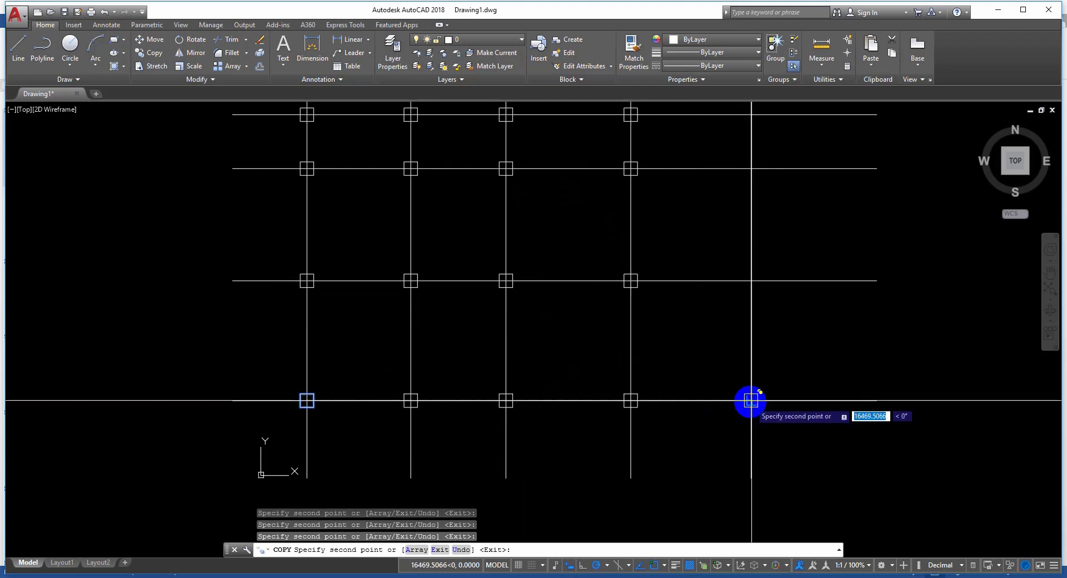
click(751, 400)
middle_drag(643, 445, 642, 446)
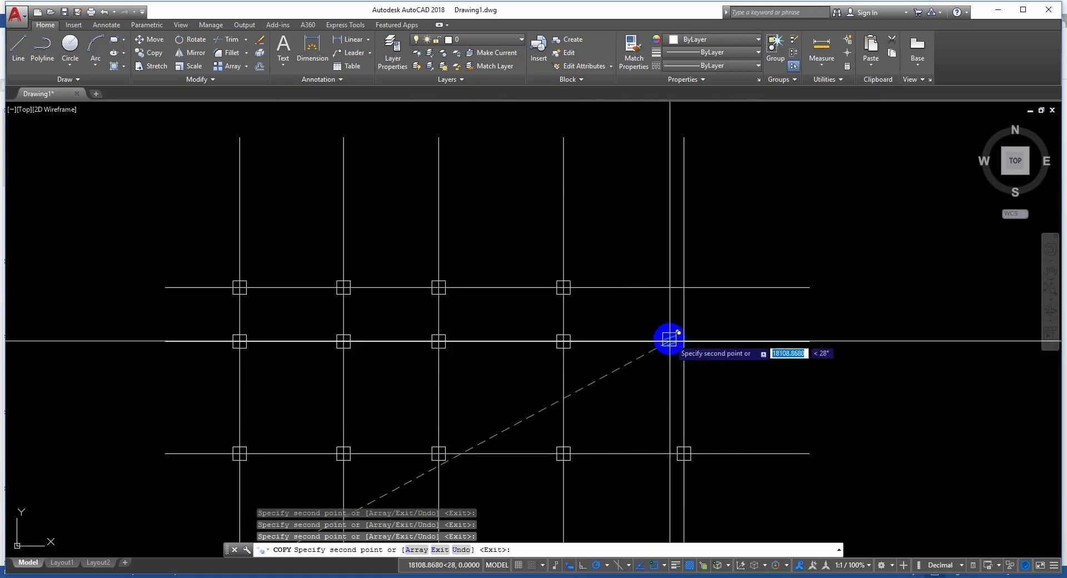
click(684, 339)
click(684, 287)
scroll(654, 315, down, 3)
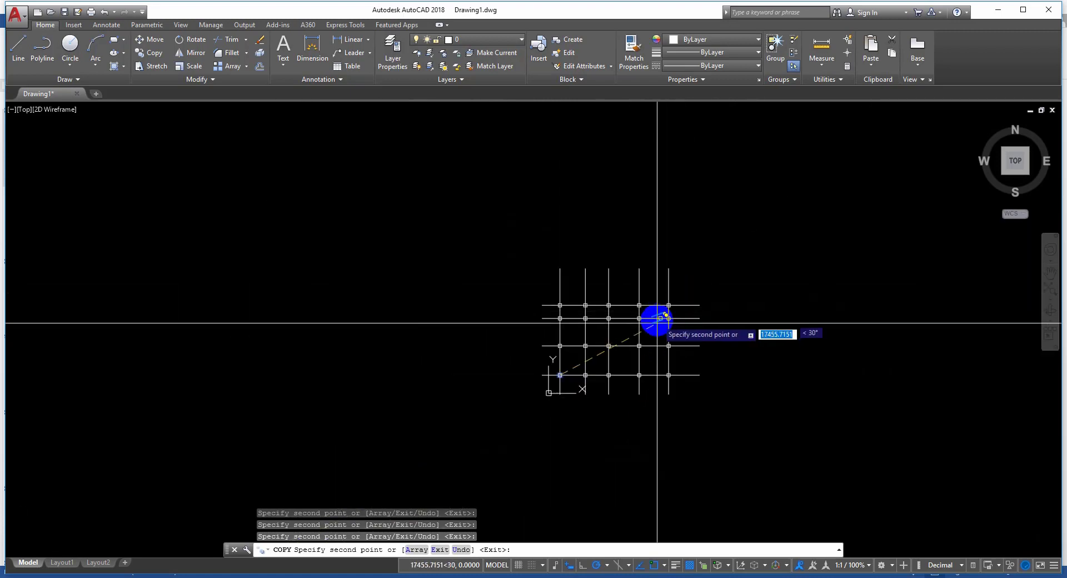
scroll(655, 351, up, 3)
key(Return)
scroll(591, 267, down, 1)
middle_drag(591, 267, 578, 364)
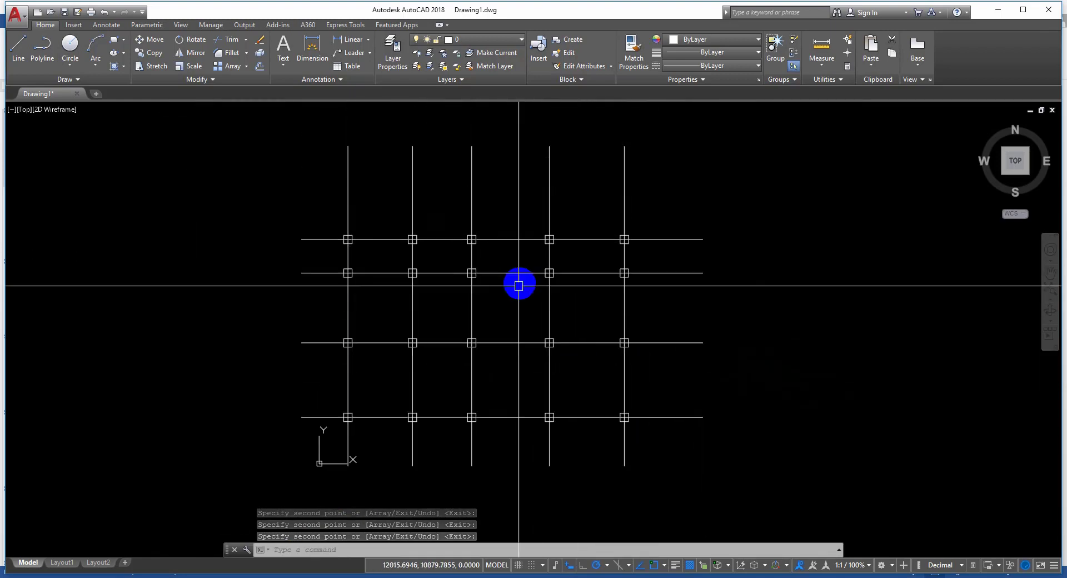
scroll(531, 303, up, 2)
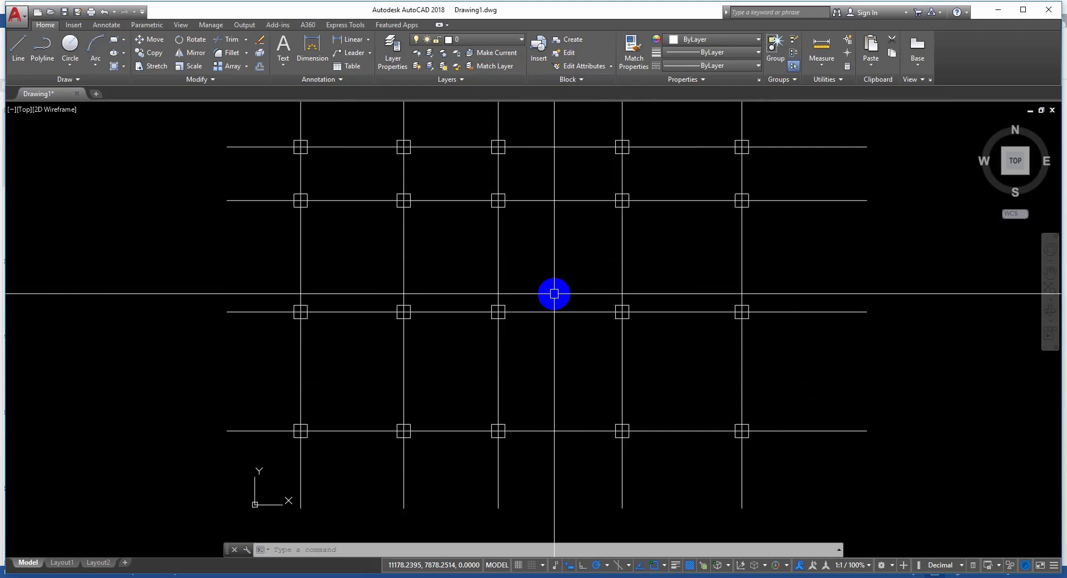
middle_drag(557, 292, 449, 363)
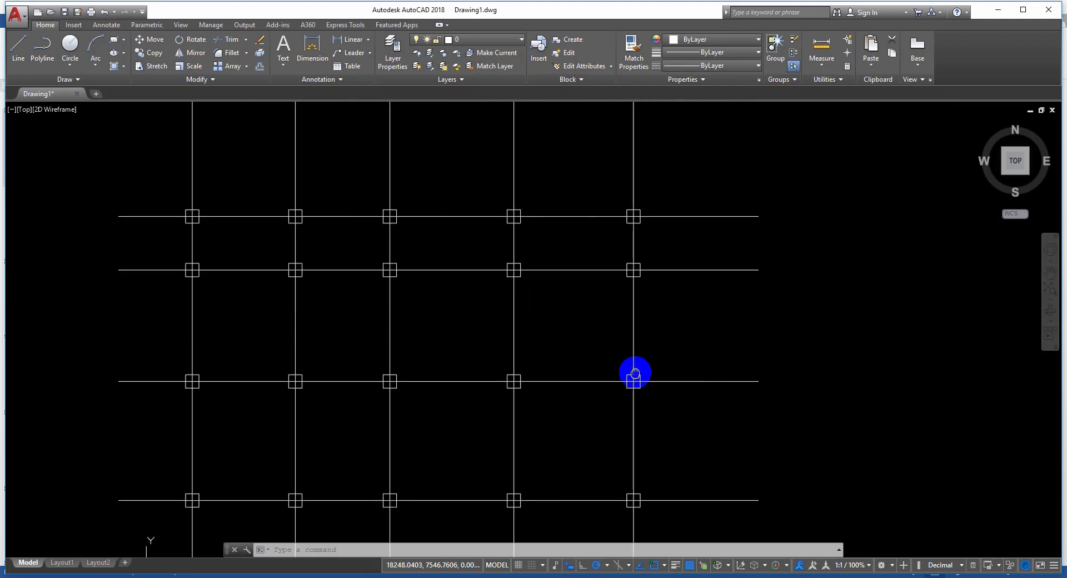
middle_drag(569, 466, 588, 419)
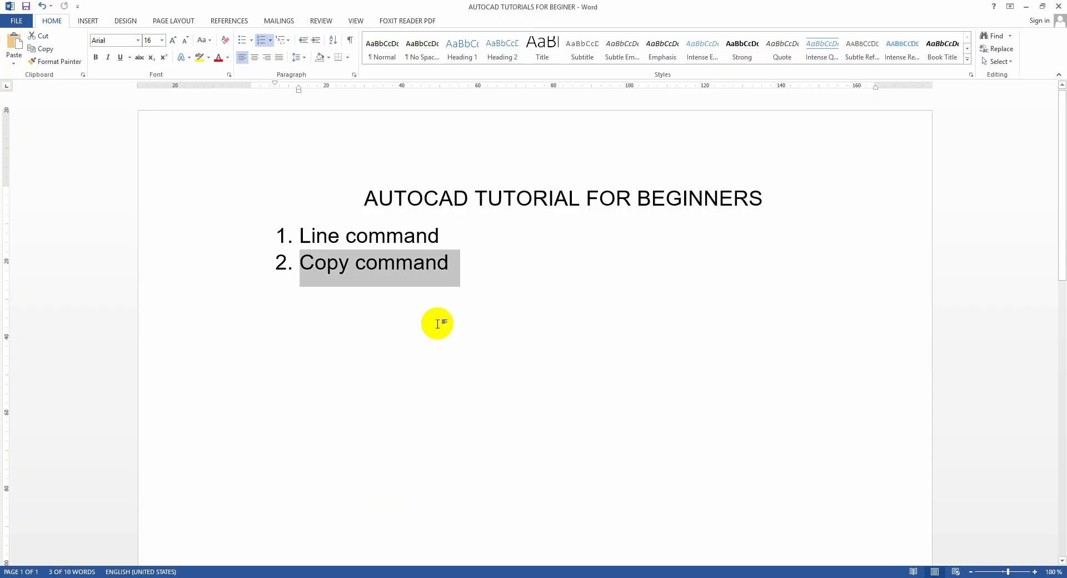
Add numbered item 3, 'Offset command', below Copy command in the Word list
click(514, 265)
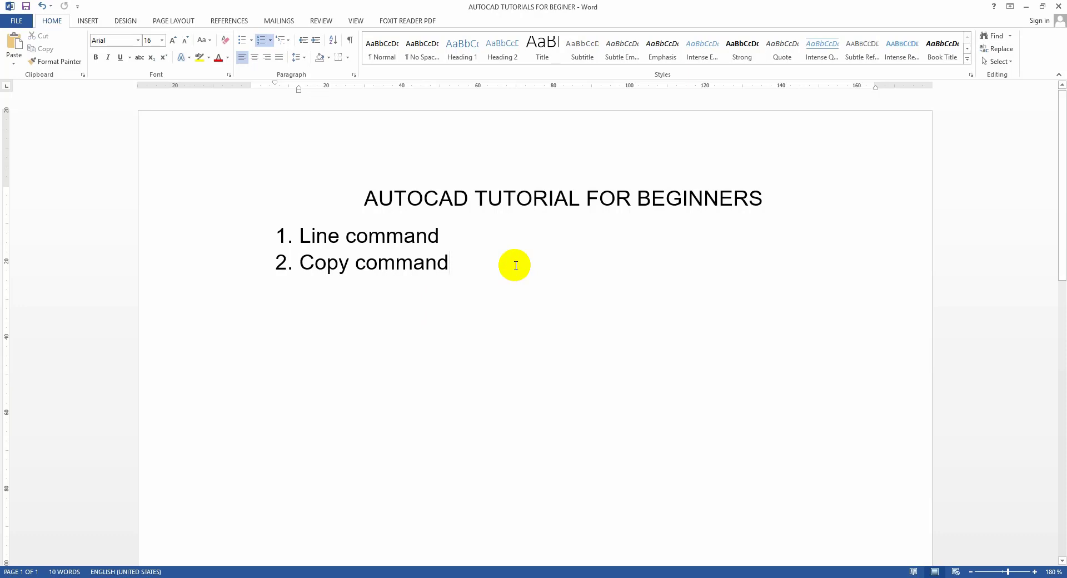
key(Return)
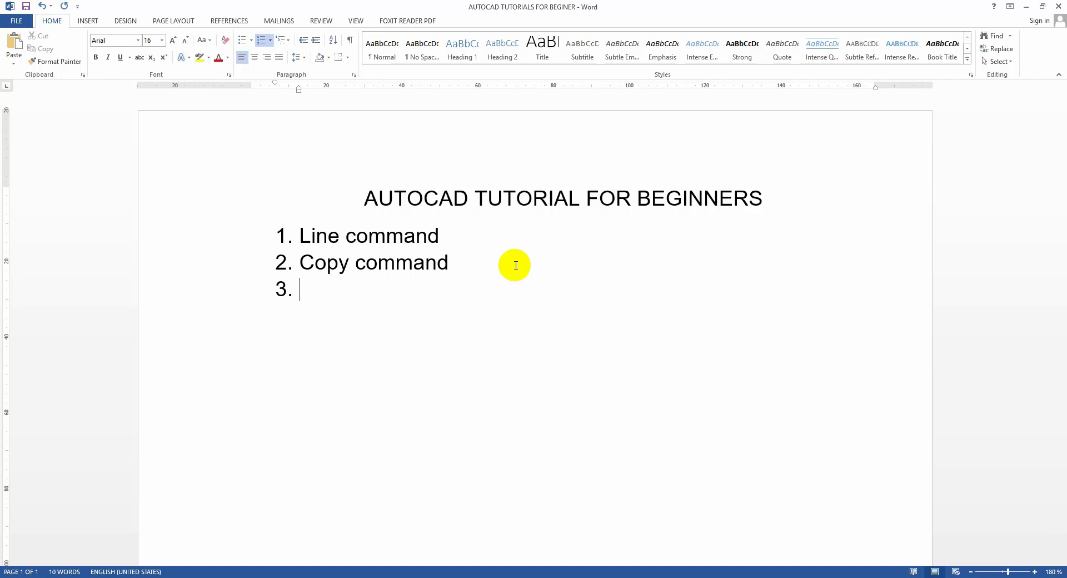
text(o)
key(BackSpace)
text(Of)
text(fset comma)
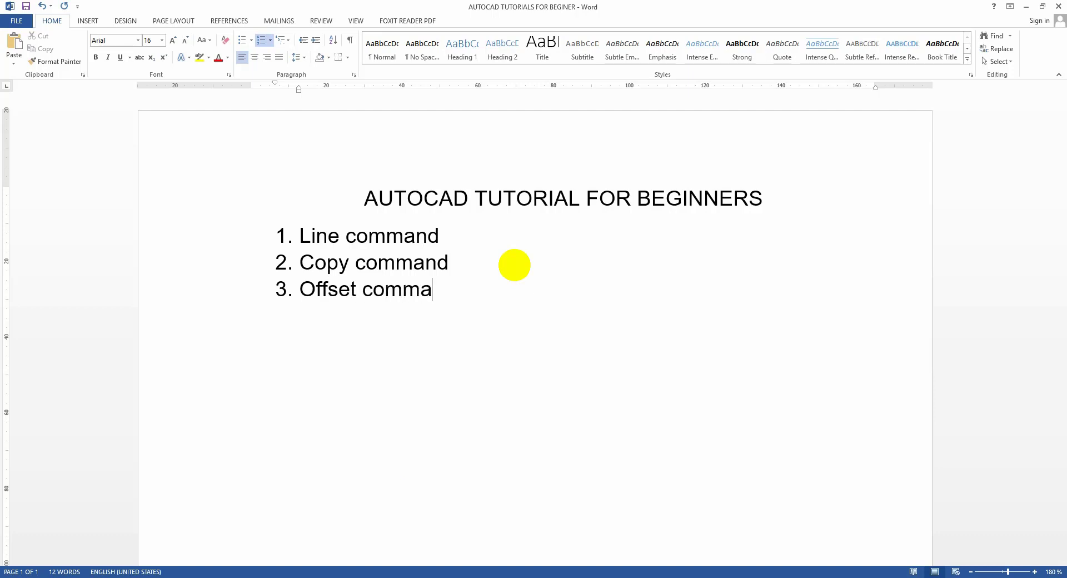
text(nd)
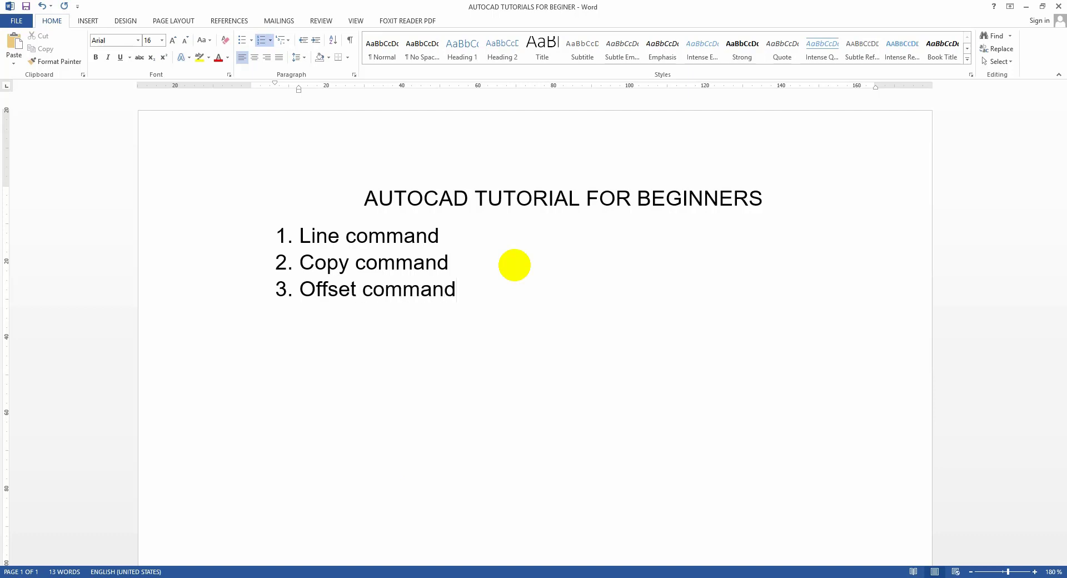